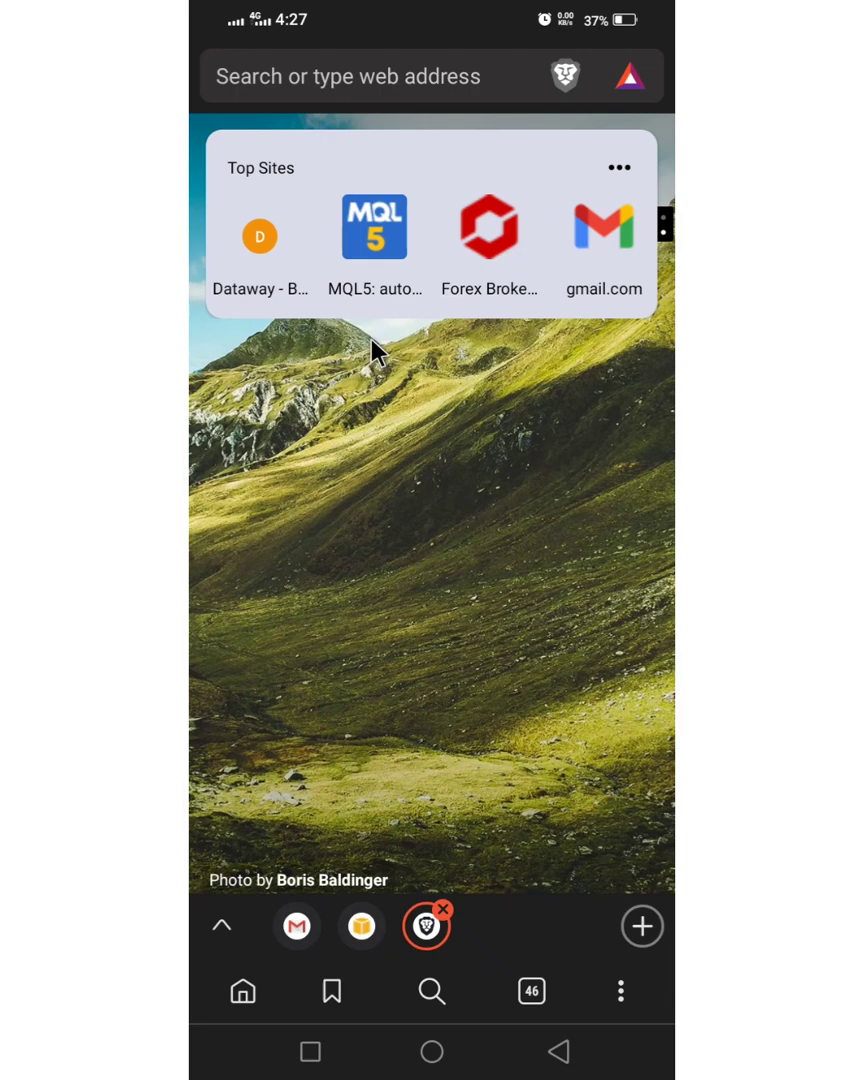
Step: Type 'fb' in Brave's address bar so it autocompletes to fbs.com
{"action": "left_click", "coordinate": [377, 98]}
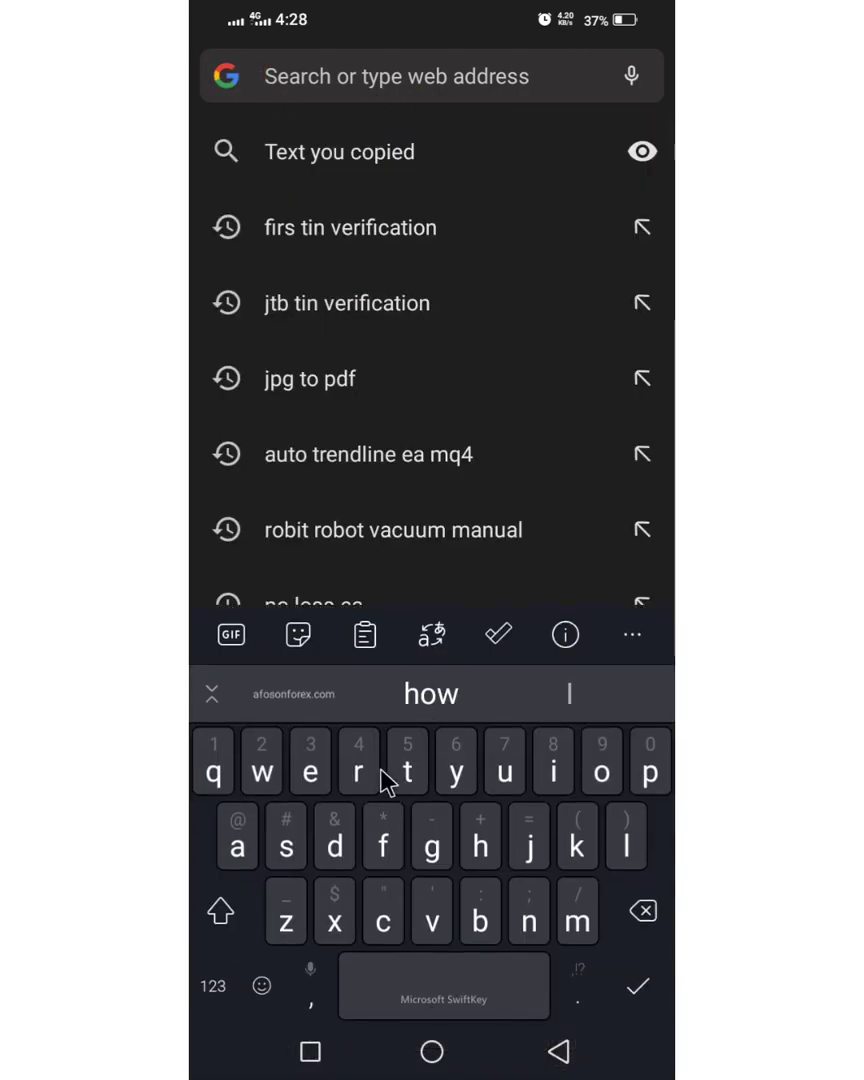
{"action": "type", "text": "e"}
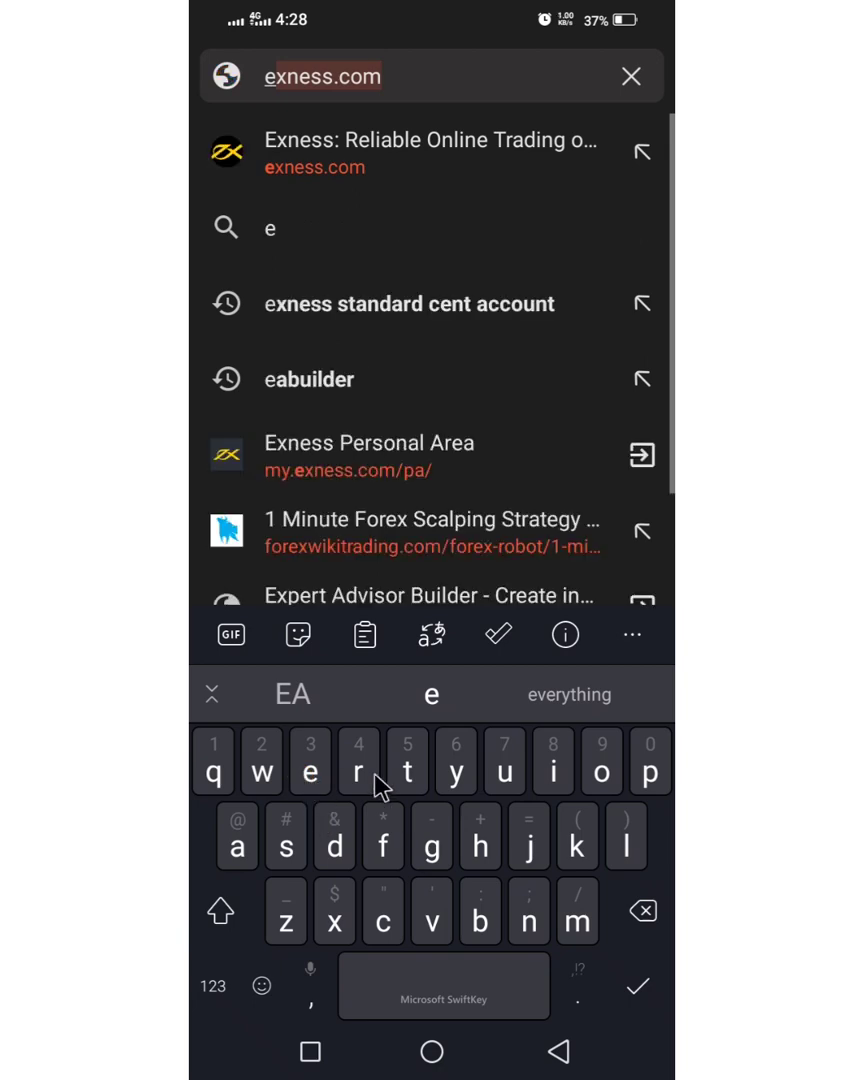
{"action": "key", "text": "BackSpace"}
{"action": "key", "text": "BackSpace"}
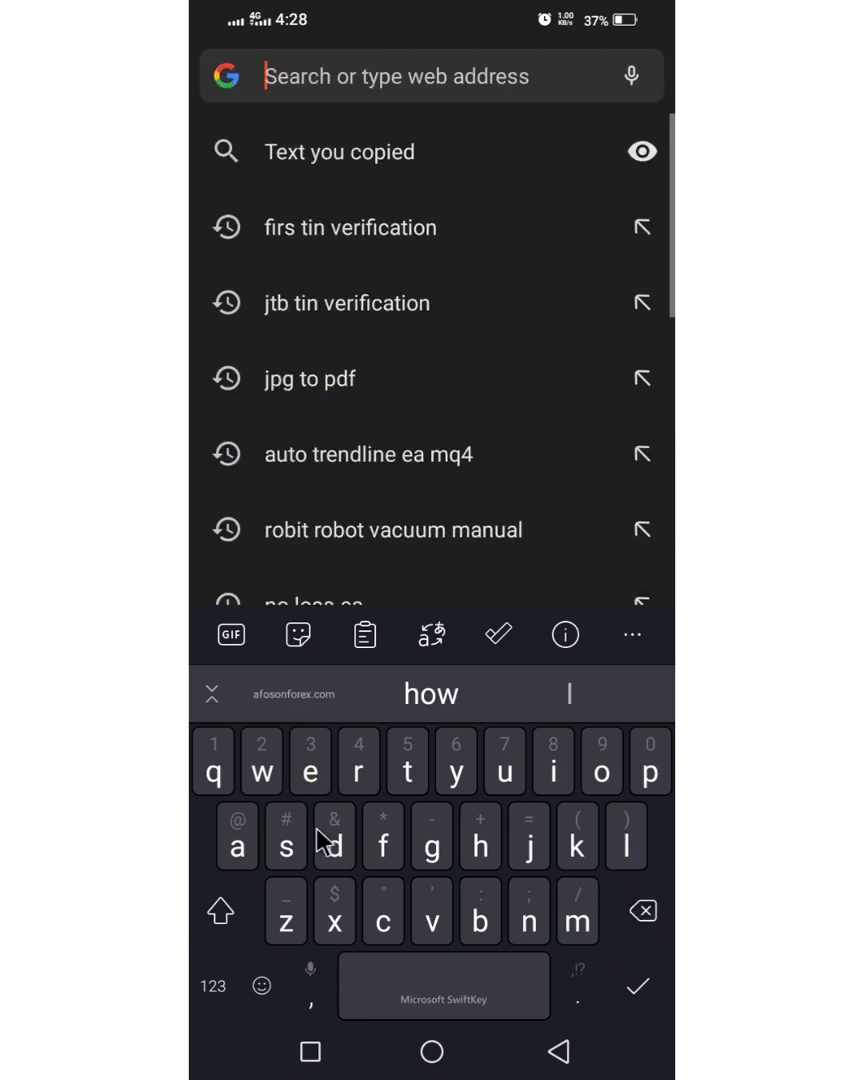
{"action": "type", "text": "fb"}
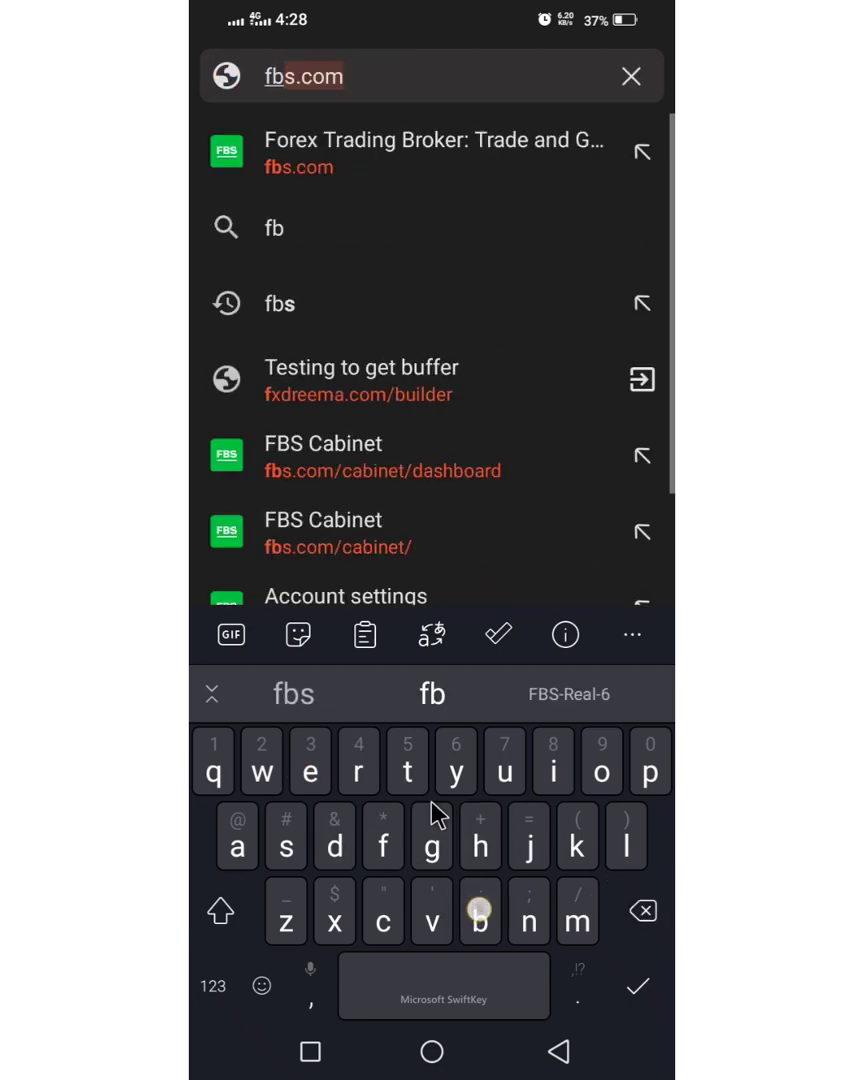
Step: Open fbs.com and expand the Trading platforms section in the site menu
{"action": "left_click", "coordinate": [300, 165]}
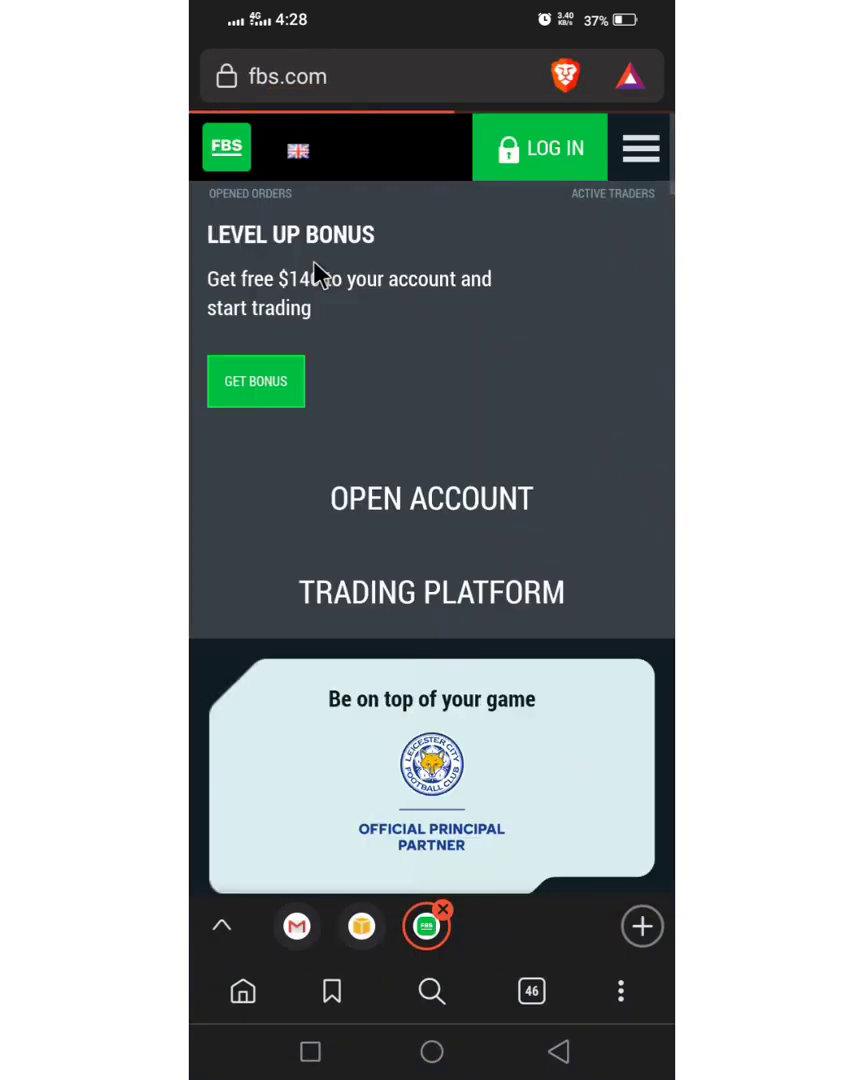
{"action": "left_click", "coordinate": [638, 158]}
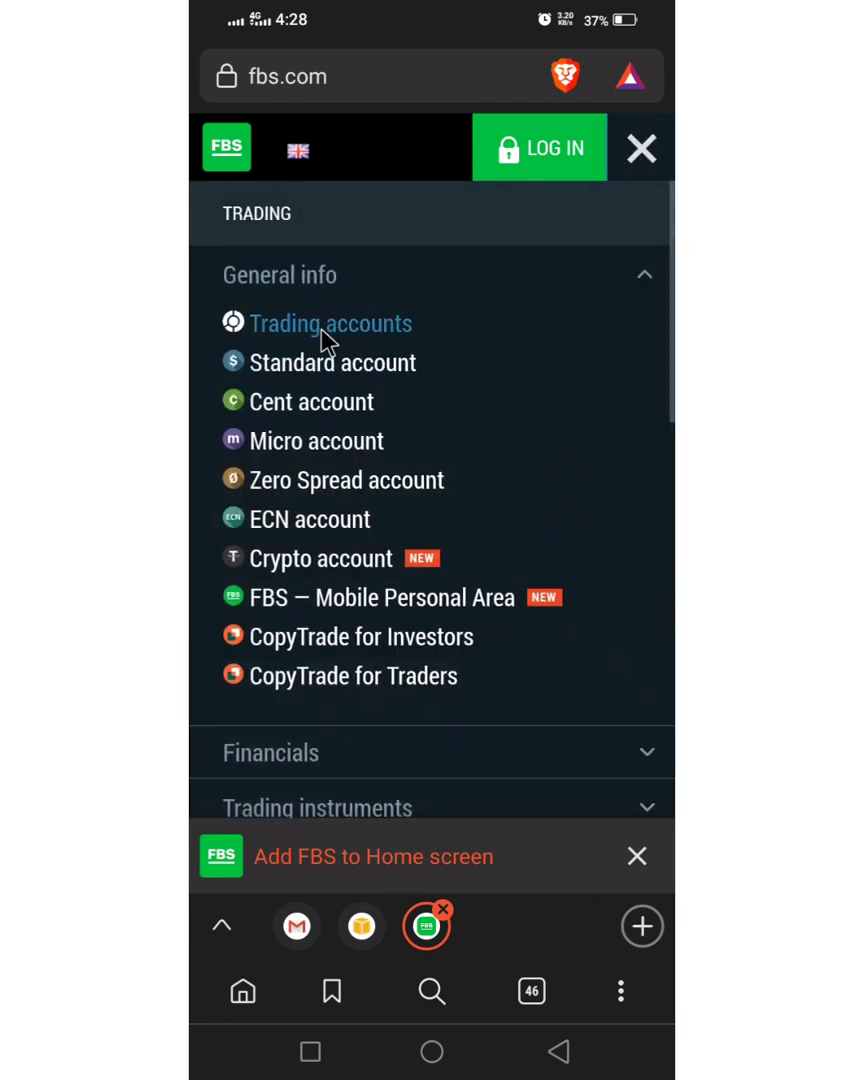
{"action": "scroll", "coordinate": [330, 673], "scroll_direction": "down", "scroll_amount": 3}
{"action": "scroll", "coordinate": [330, 675], "scroll_direction": "down", "scroll_amount": 6}
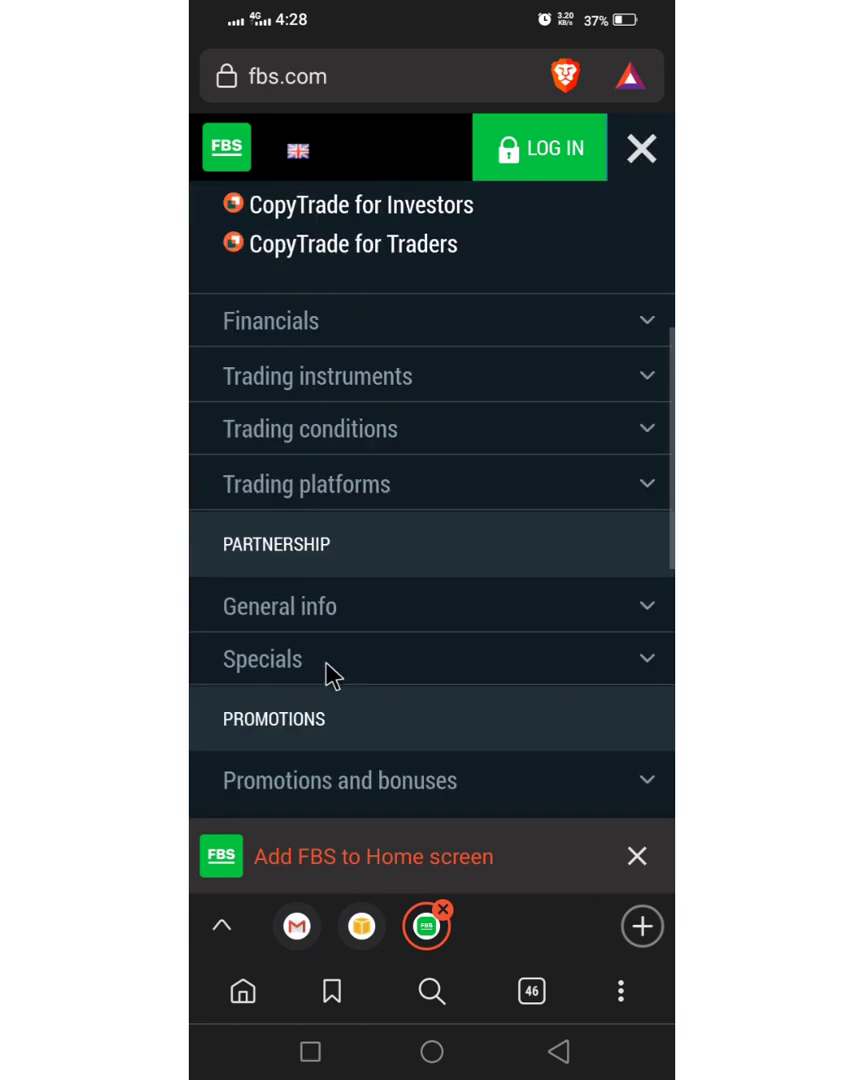
{"action": "scroll", "coordinate": [325, 670], "scroll_direction": "down", "scroll_amount": 2}
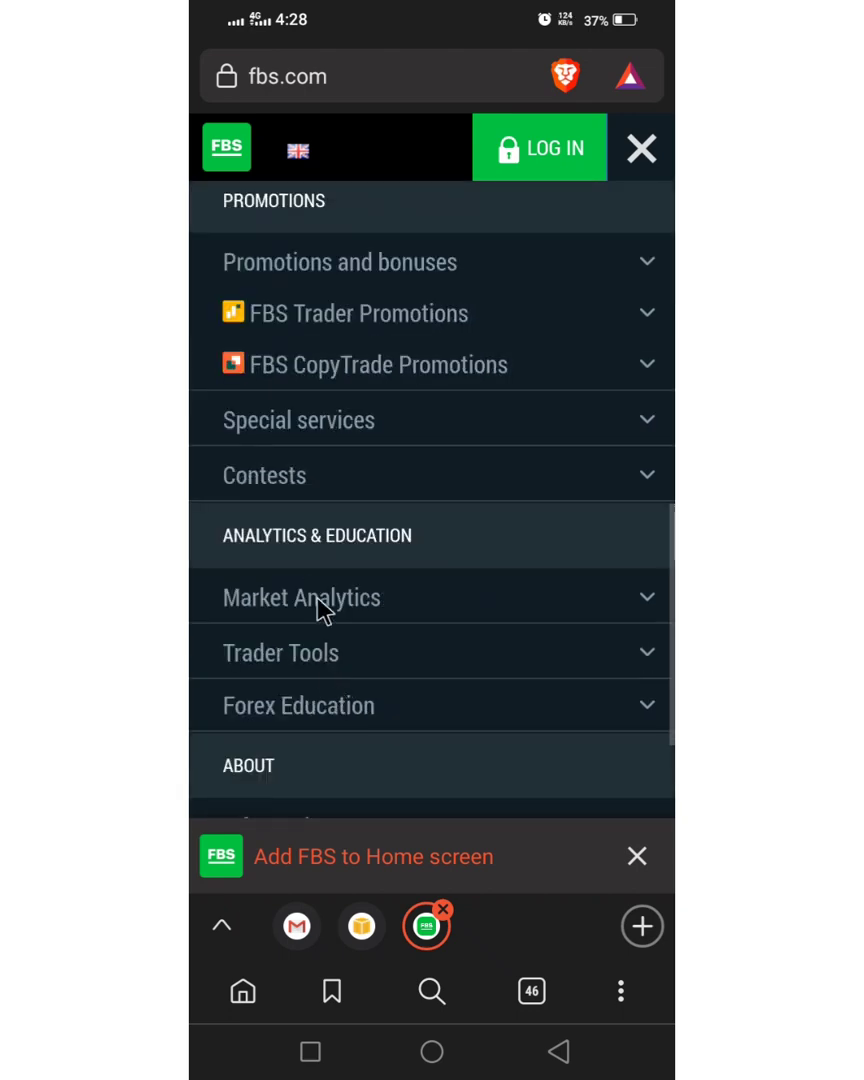
{"action": "scroll", "coordinate": [319, 610], "scroll_direction": "up", "scroll_amount": 7}
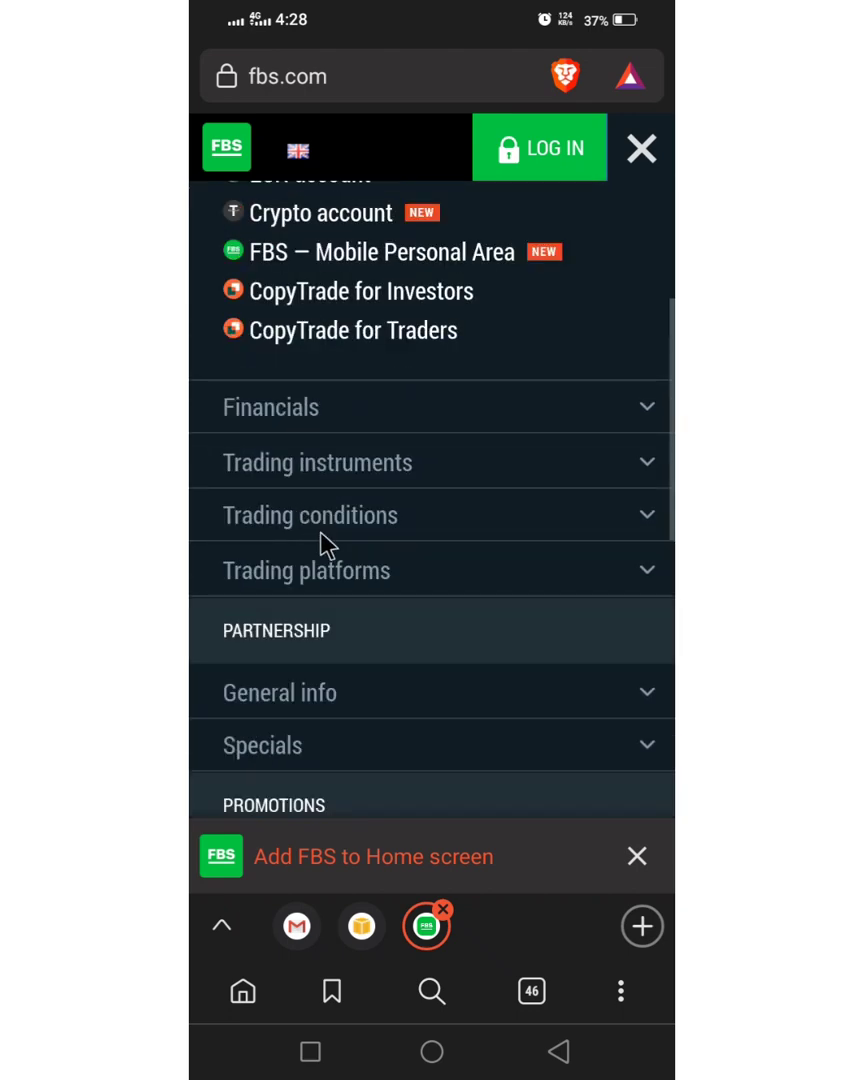
{"action": "left_click", "coordinate": [327, 460]}
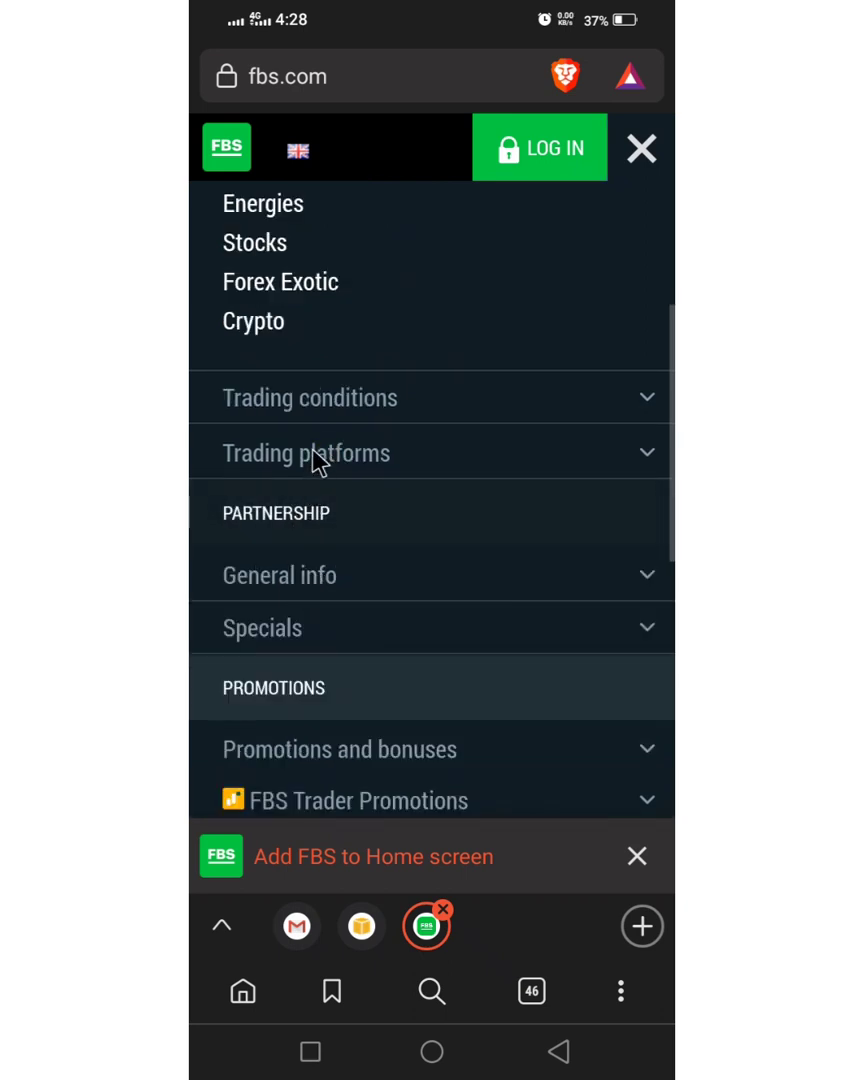
{"action": "scroll", "coordinate": [290, 690], "scroll_direction": "down", "scroll_amount": 1}
{"action": "scroll", "coordinate": [290, 606], "scroll_direction": "up", "scroll_amount": 5}
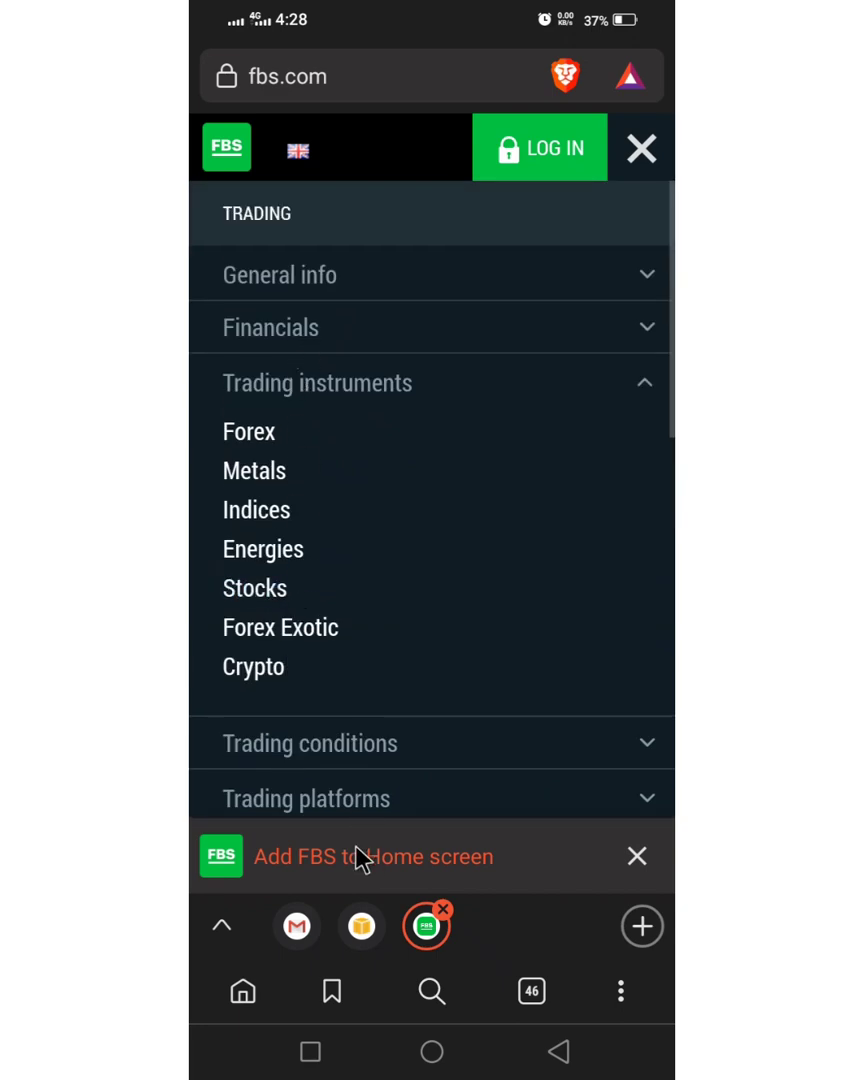
{"action": "scroll", "coordinate": [314, 767], "scroll_direction": "down", "scroll_amount": 7}
{"action": "scroll", "coordinate": [314, 659], "scroll_direction": "up", "scroll_amount": 5}
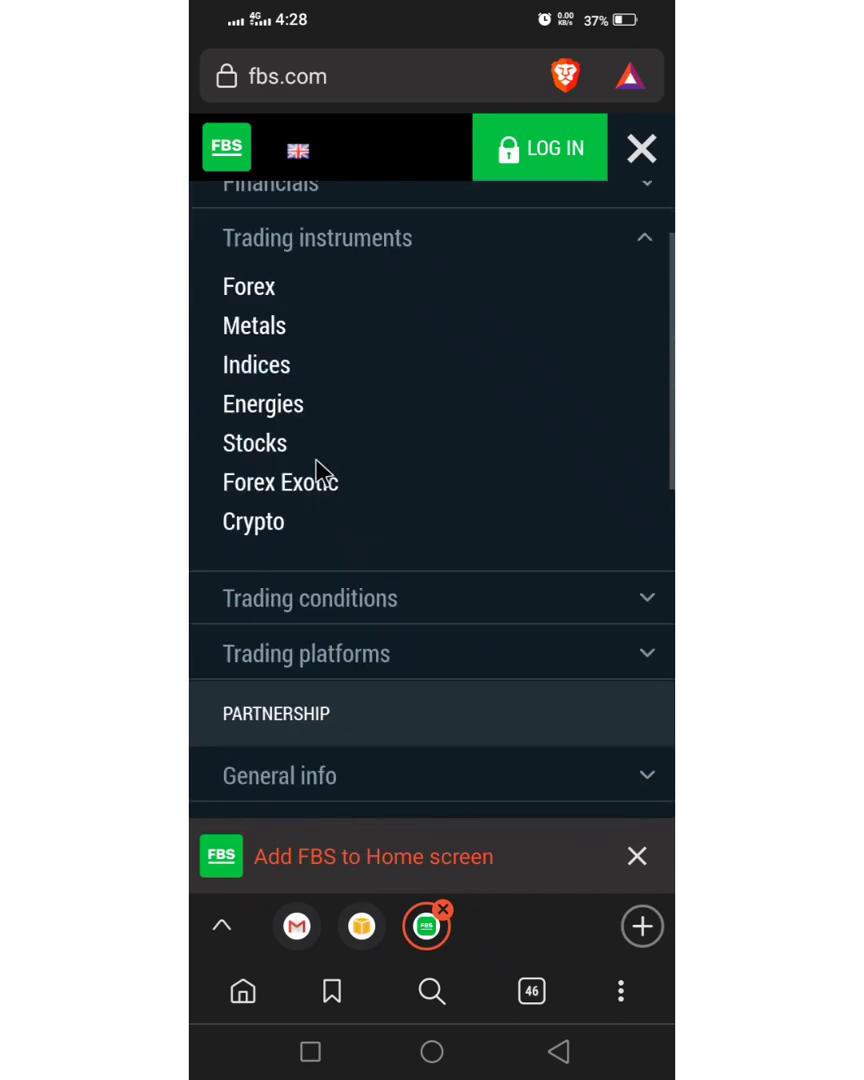
{"action": "left_click", "coordinate": [345, 654]}
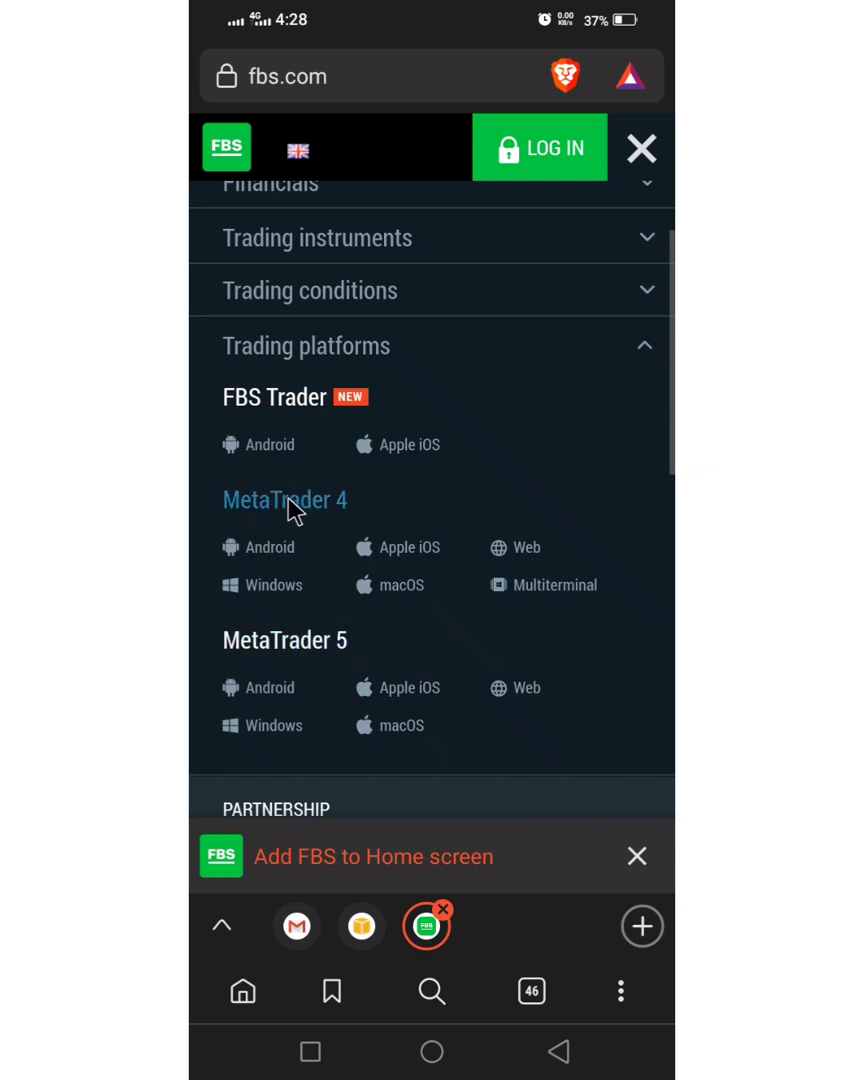
Step: Open the MetaTrader 4 for Windows page and start the installer download
{"action": "left_click", "coordinate": [274, 588]}
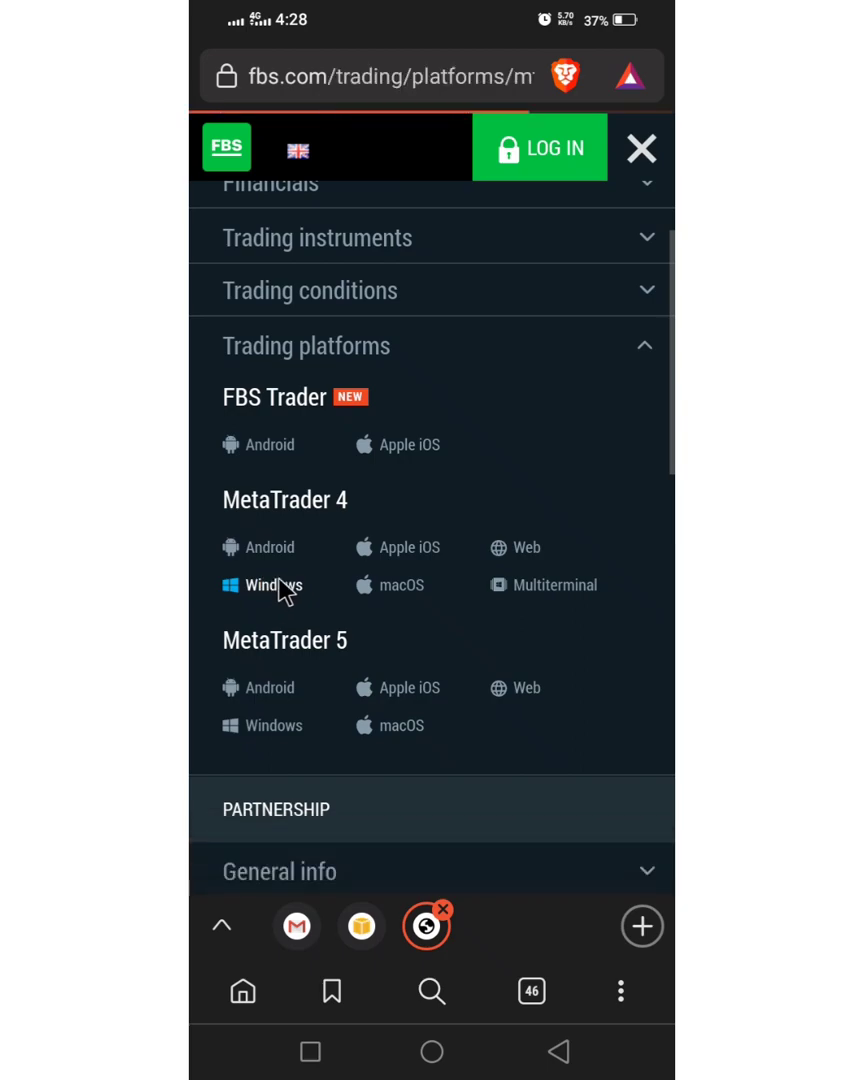
{"action": "scroll", "coordinate": [287, 600], "scroll_direction": "down", "scroll_amount": 4}
{"action": "scroll", "coordinate": [290, 605], "scroll_direction": "down", "scroll_amount": 10}
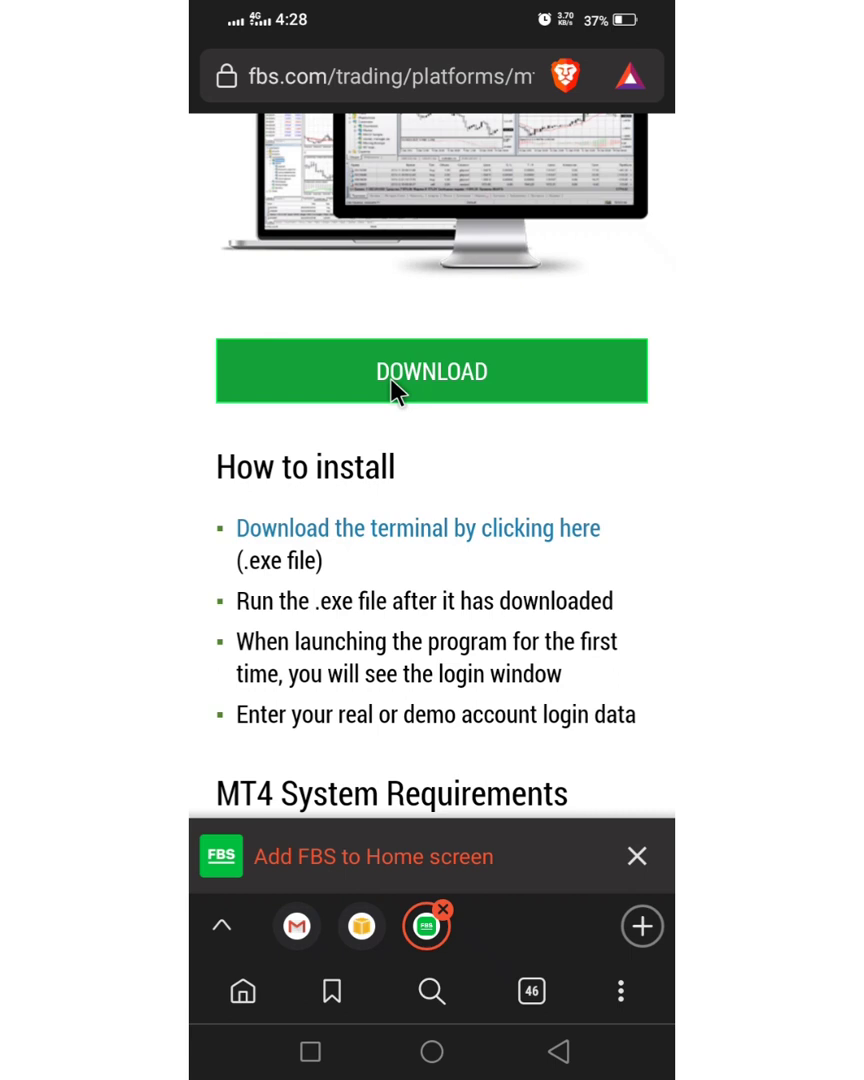
{"action": "left_click", "coordinate": [391, 383]}
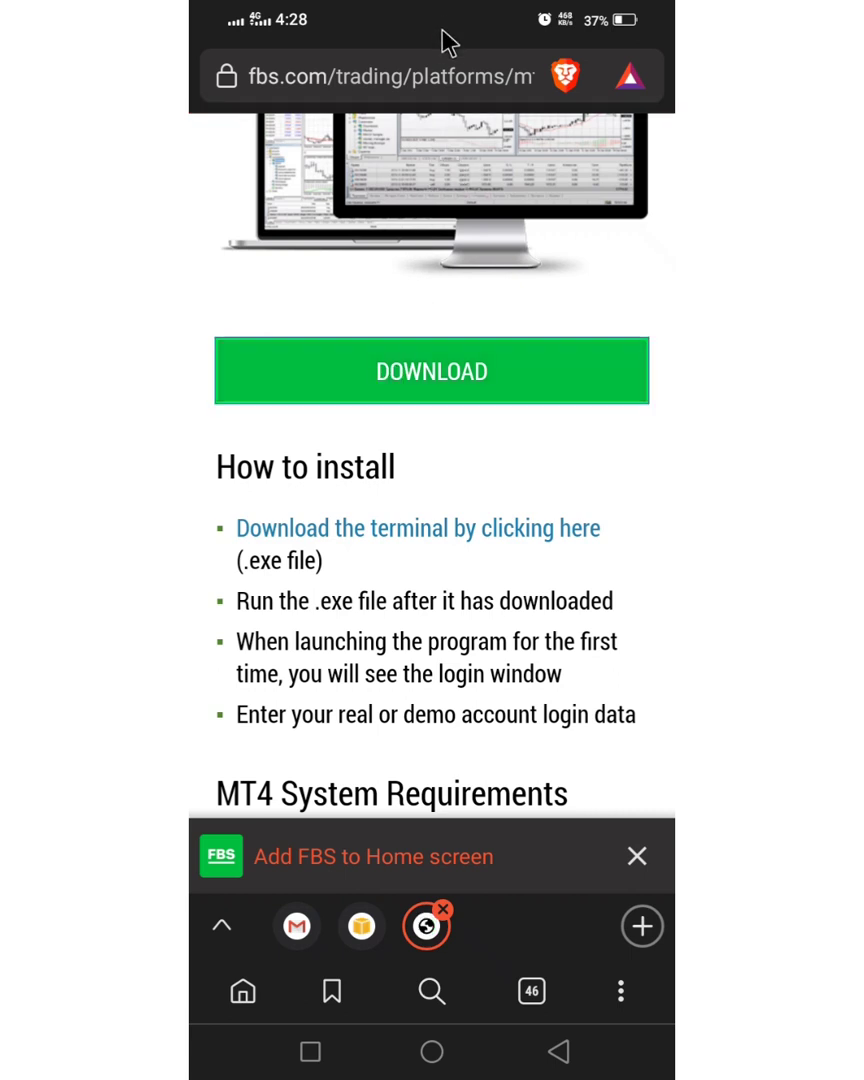
Step: Confirm fbs4setup.exe finished downloading, clear all notifications, and close the shade
{"action": "left_click_drag", "start_coordinate": [497, 296], "coordinate": [488, 376]}
{"action": "left_click_drag", "start_coordinate": [470, 20], "coordinate": [446, 659]}
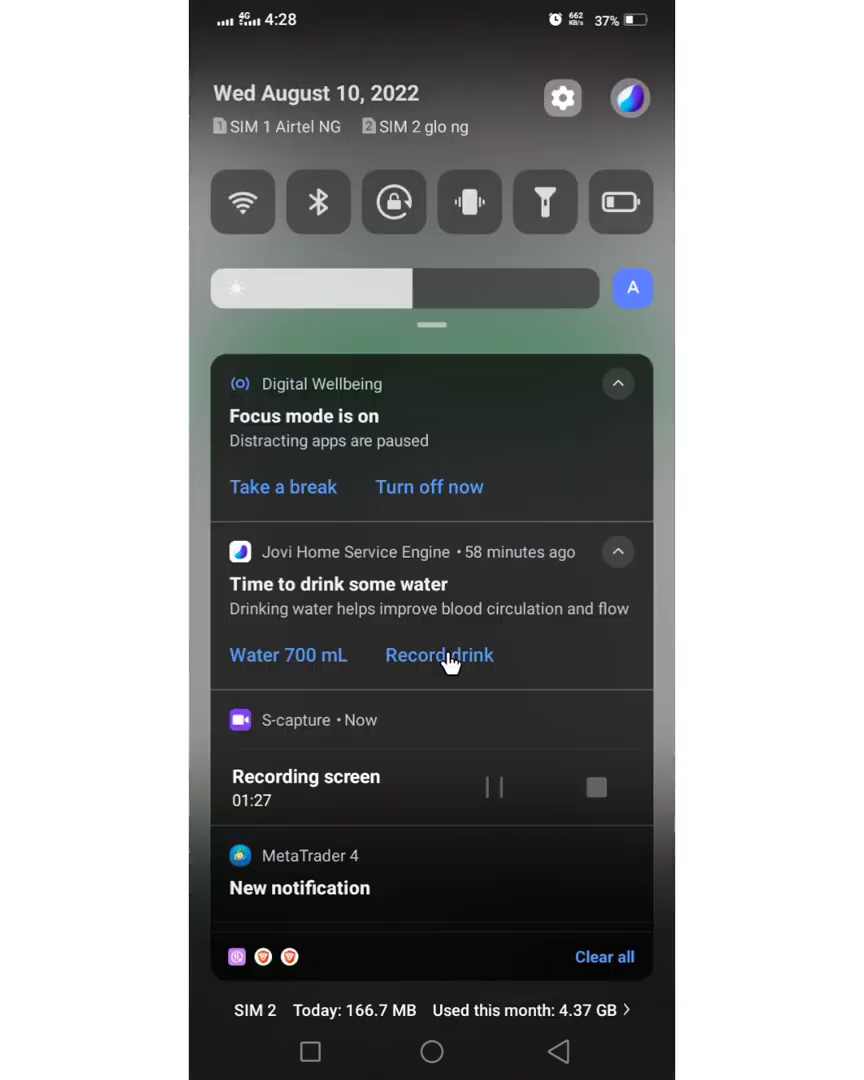
{"action": "scroll", "coordinate": [390, 716], "scroll_direction": "down", "scroll_amount": 5}
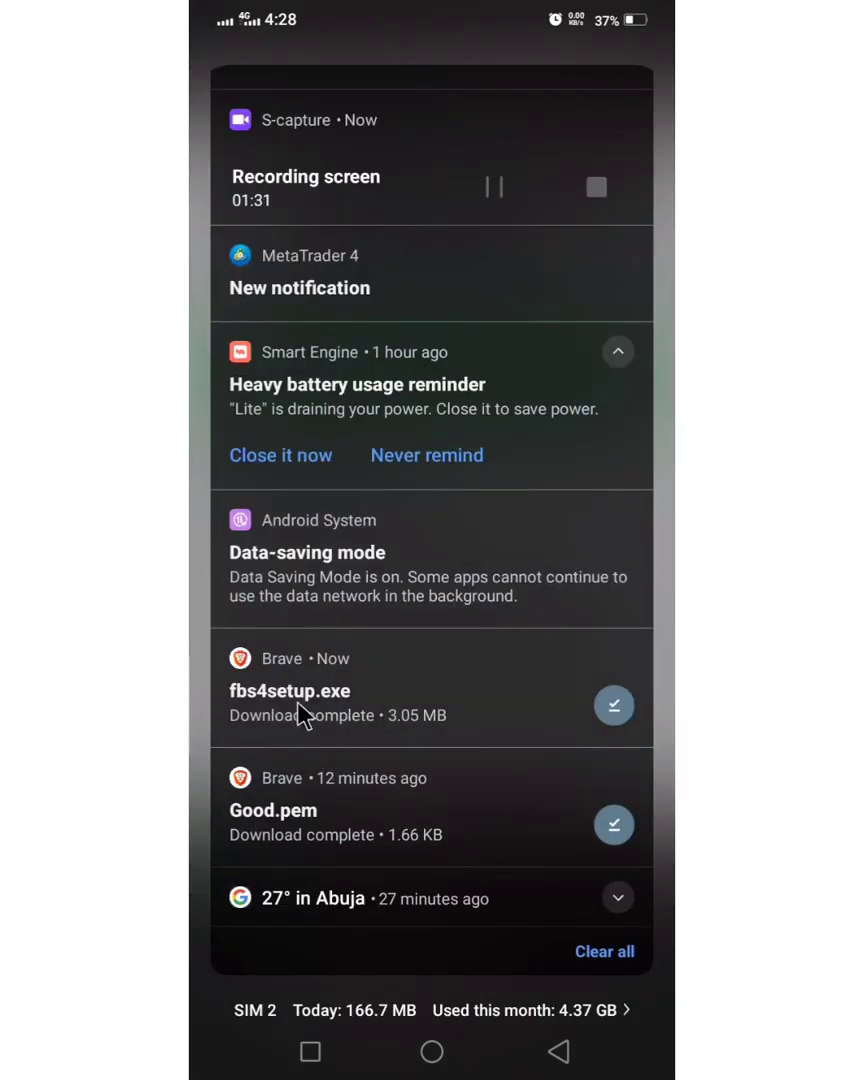
{"action": "left_click", "coordinate": [606, 955]}
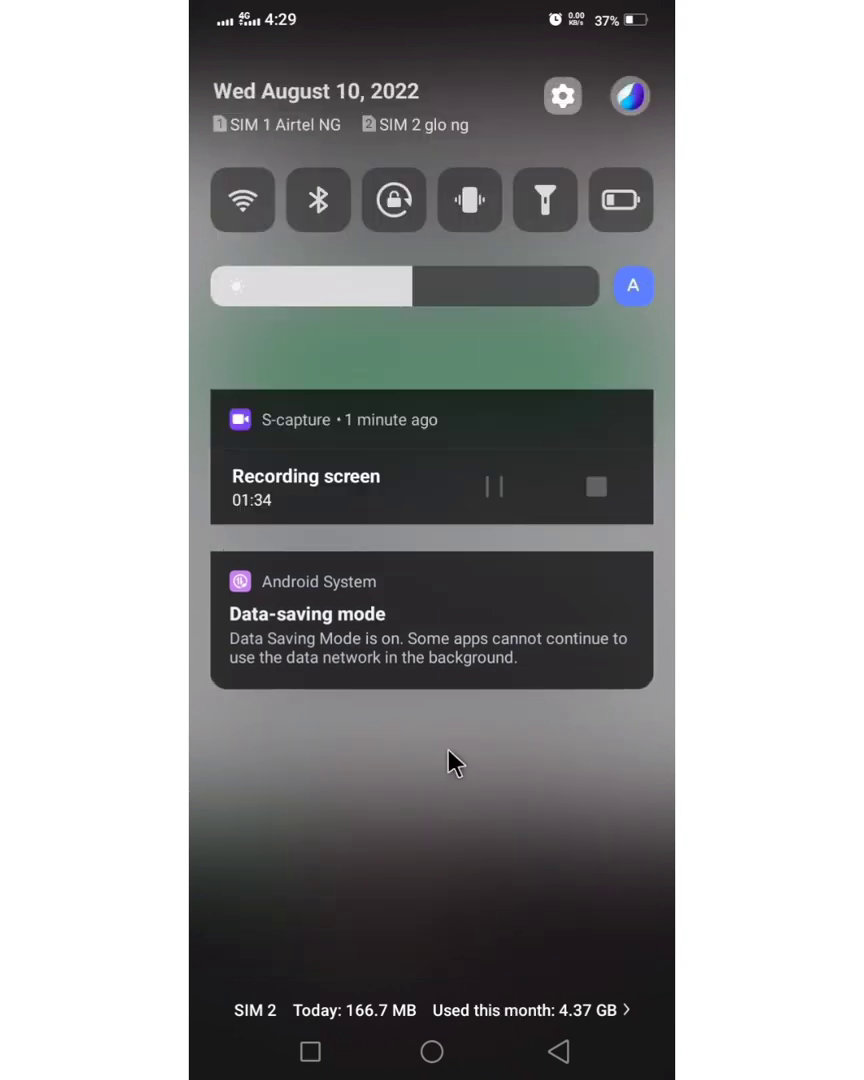
{"action": "left_click_drag", "start_coordinate": [466, 1033], "coordinate": [480, 425]}
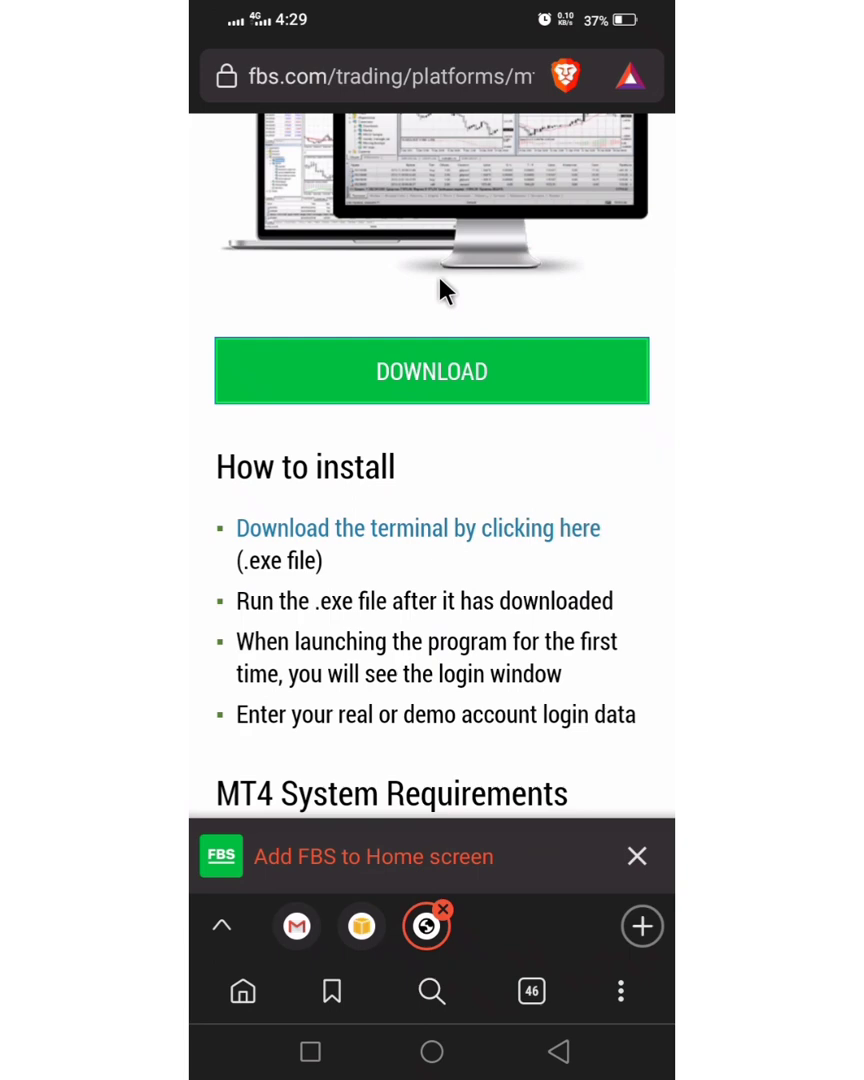
Step: Launch Parallels Client, choose Later on the update prompt, and connect to the VPS
{"action": "left_click", "coordinate": [429, 1055]}
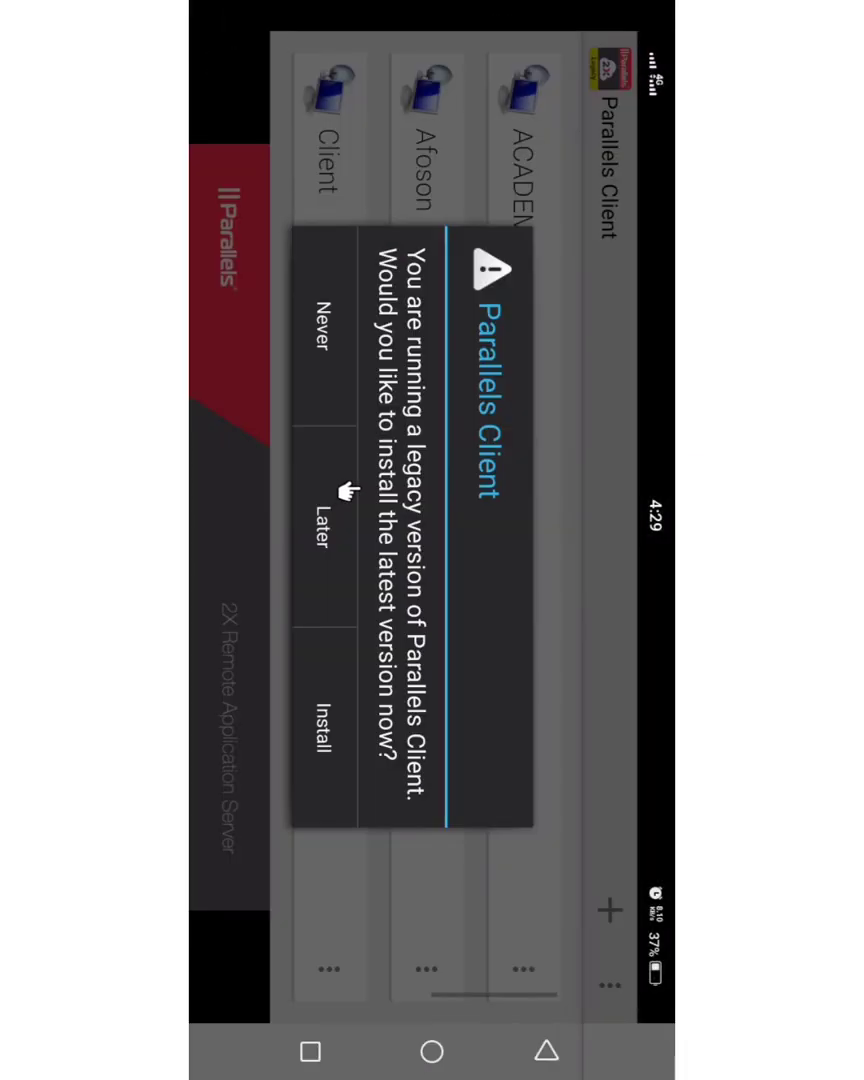
{"action": "left_click", "coordinate": [320, 530]}
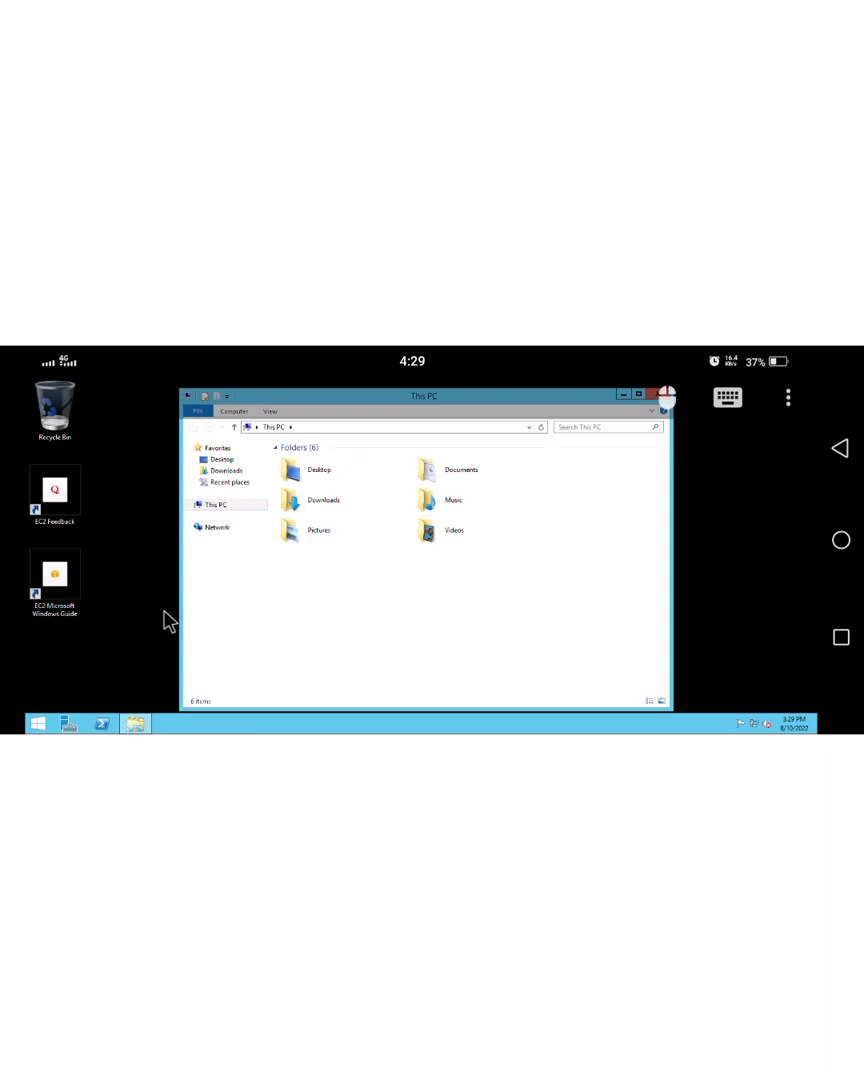
Step: Open the Download folder on the sdcard of vivo V2029 drive under This PC
{"action": "left_click", "coordinate": [216, 506]}
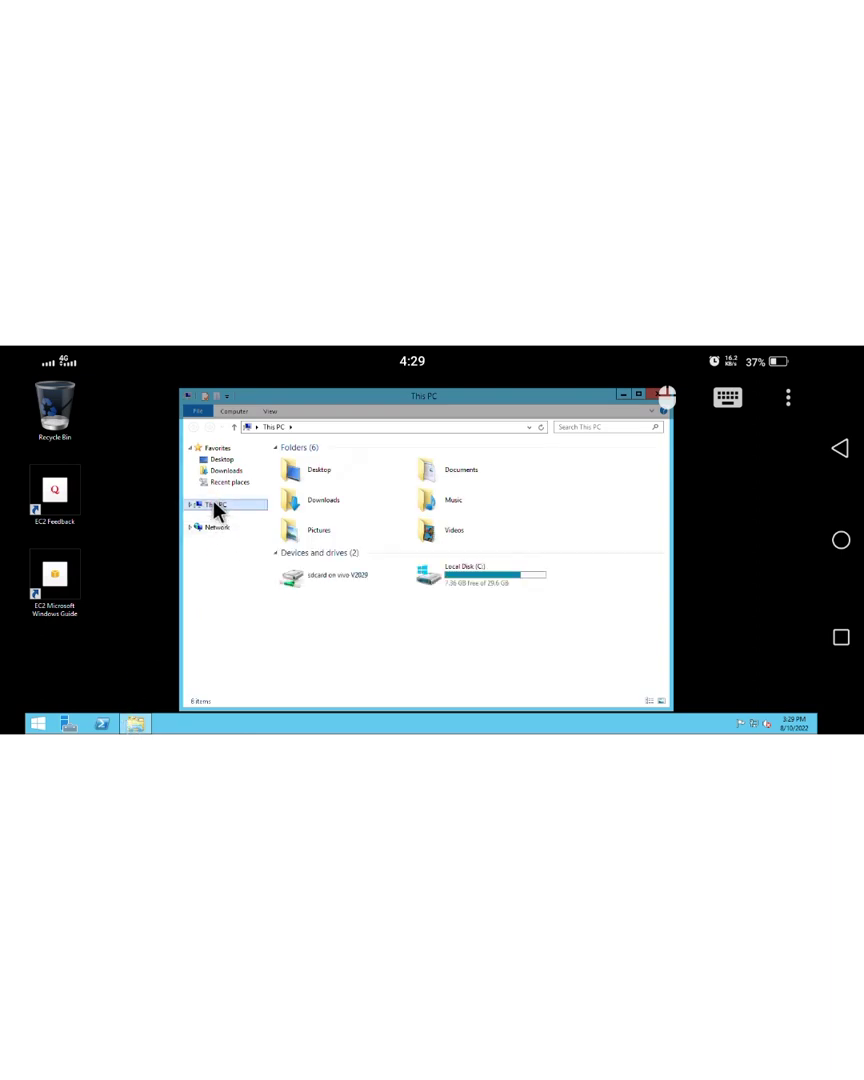
{"action": "left_click", "coordinate": [313, 577]}
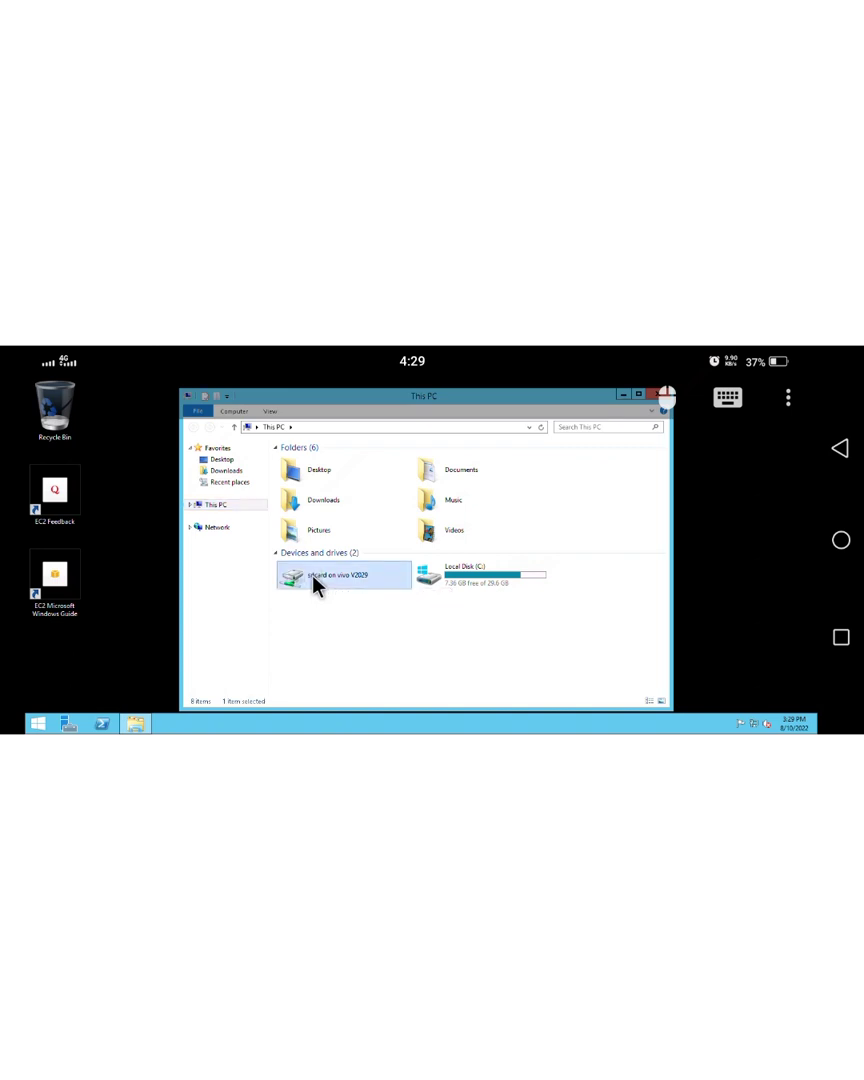
{"action": "double_click", "coordinate": [313, 580]}
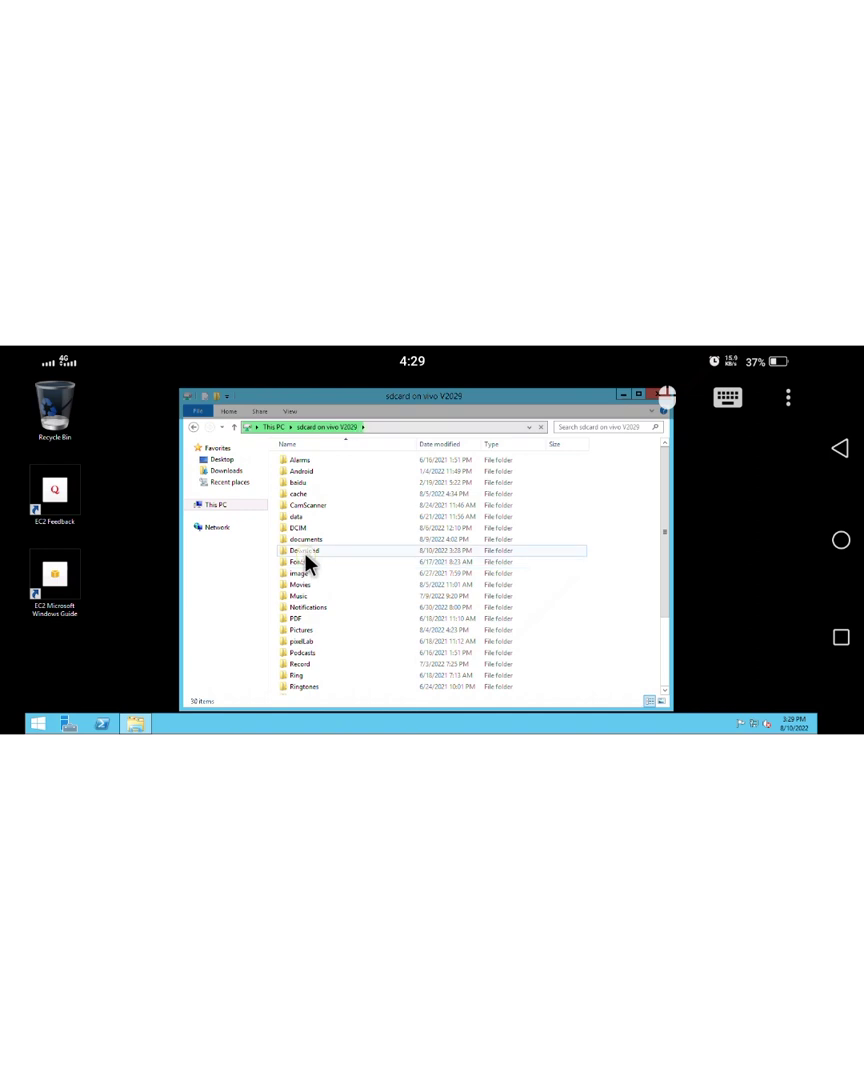
{"action": "left_click", "coordinate": [305, 554]}
{"action": "double_click", "coordinate": [305, 555]}
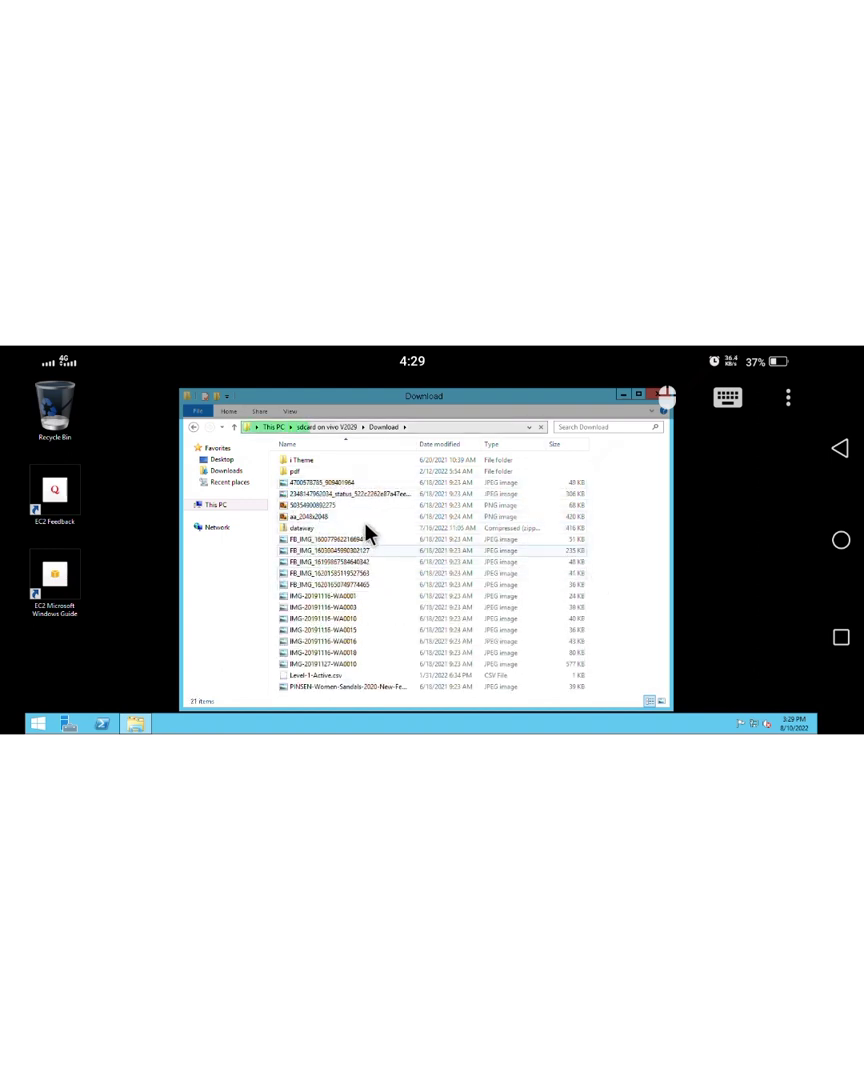
Step: Sort the Download folder's file list by Date modified
{"action": "right_click", "coordinate": [604, 522]}
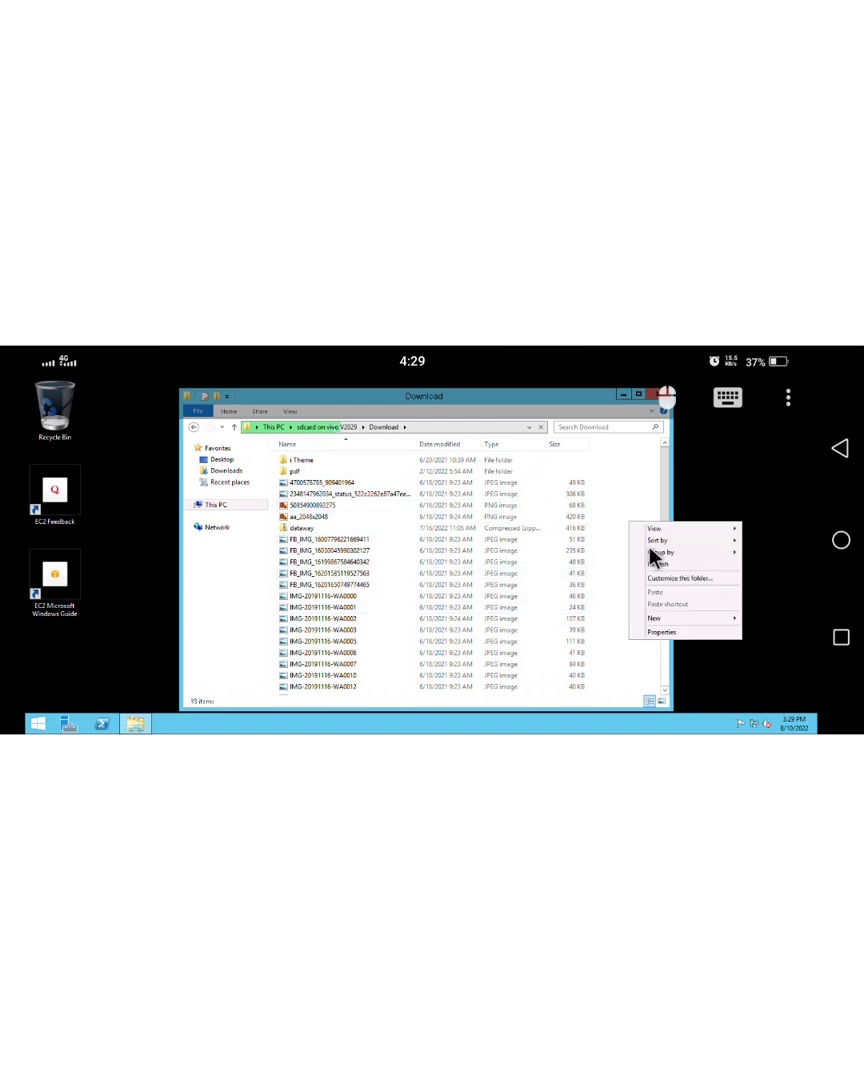
{"action": "mouse_move", "coordinate": [655, 541]}
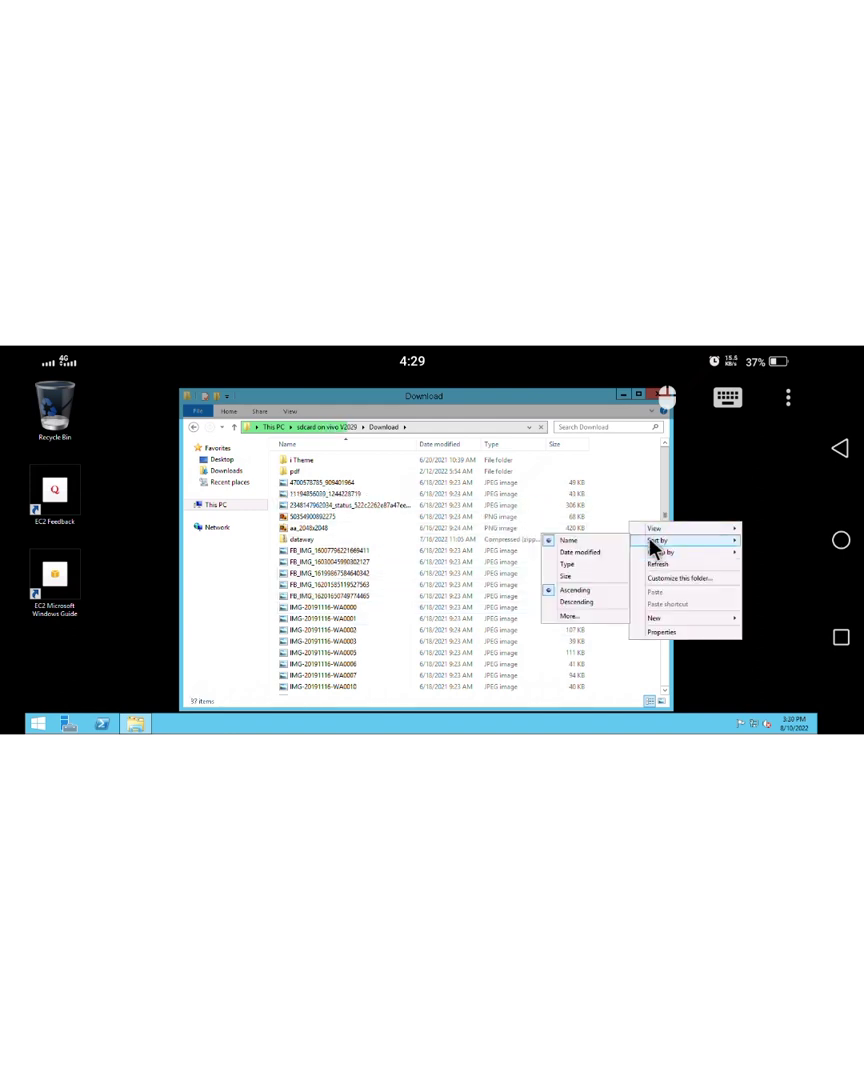
{"action": "left_click", "coordinate": [578, 553]}
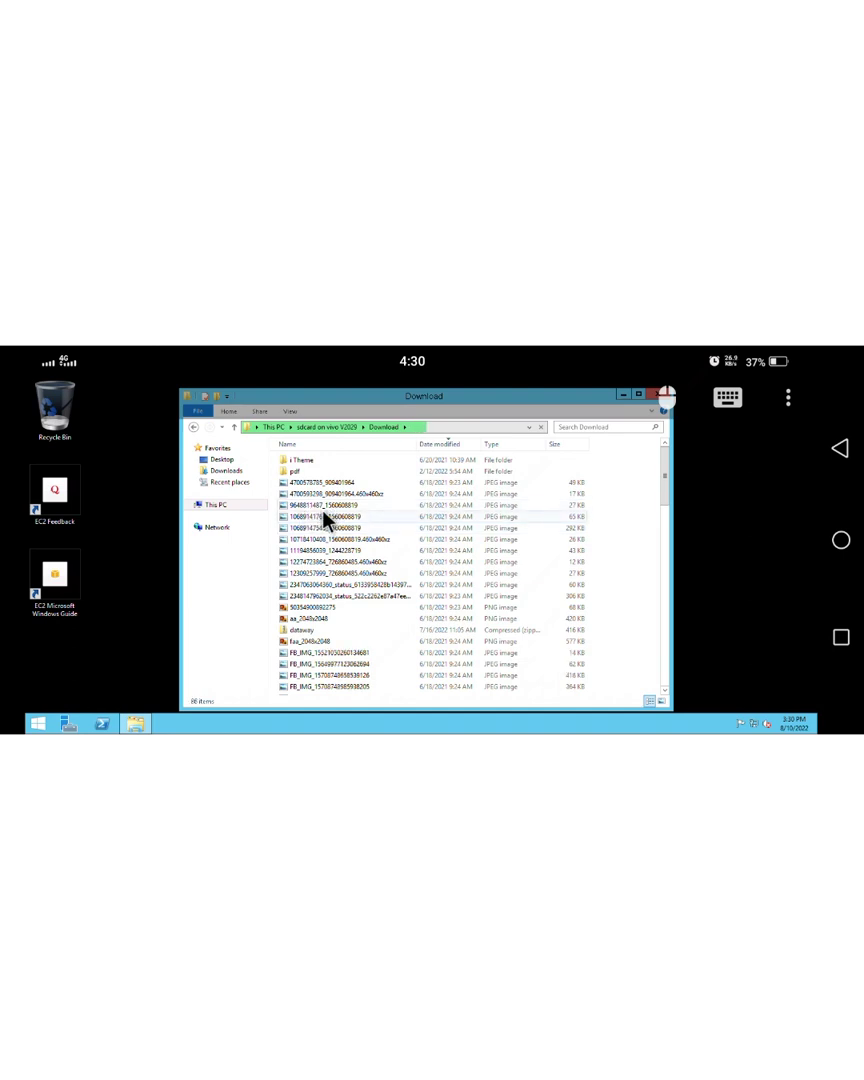
Step: Refresh the remote desktop and switch its icons to Small icons
{"action": "right_click", "coordinate": [140, 484]}
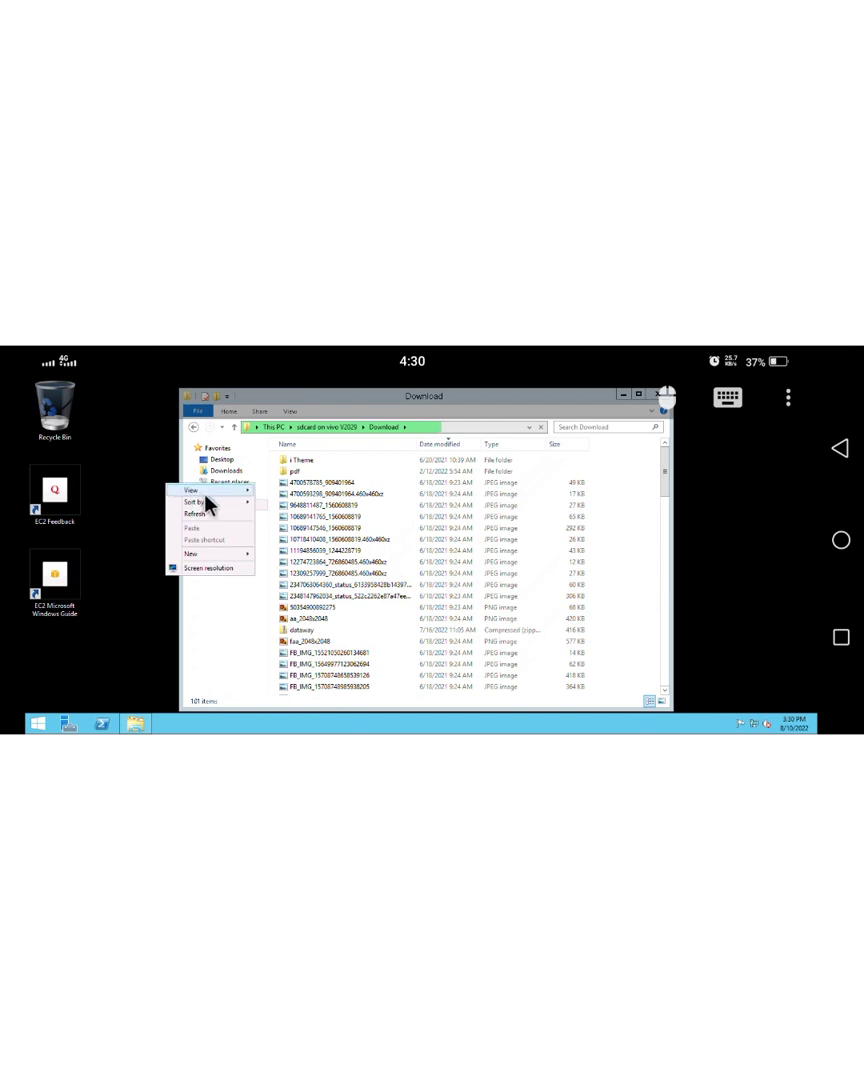
{"action": "left_click", "coordinate": [205, 513]}
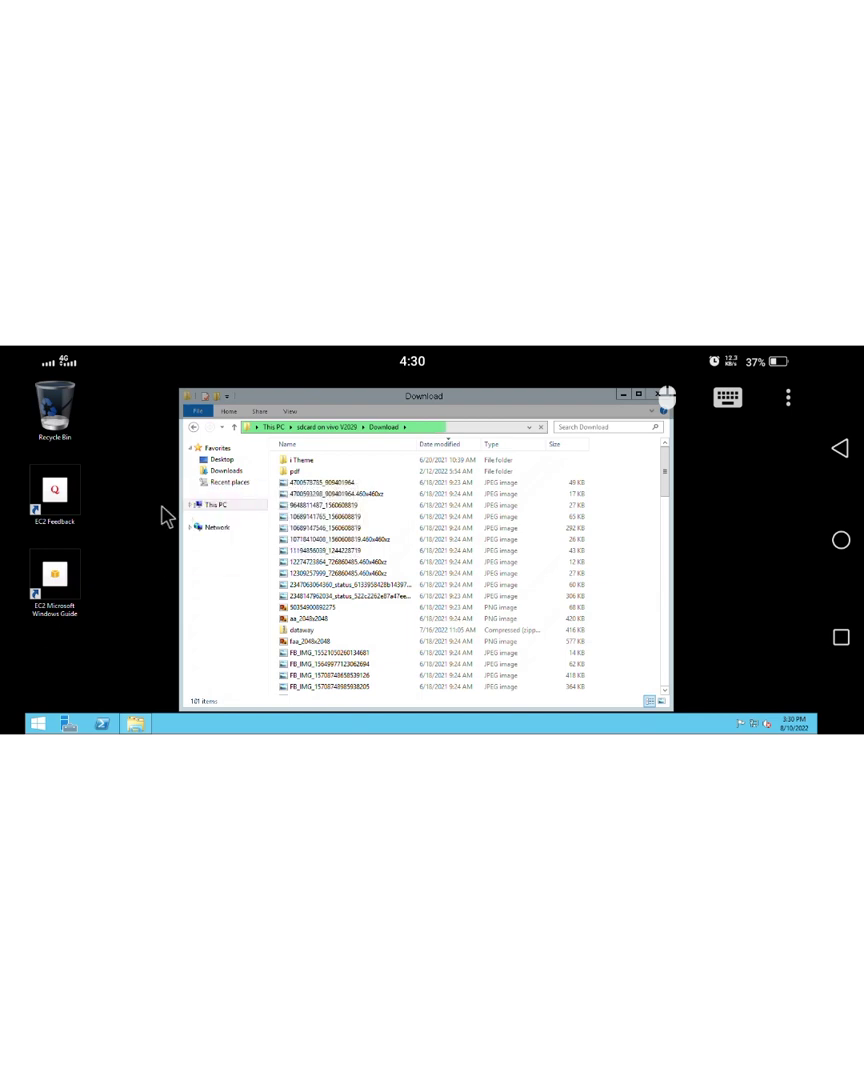
{"action": "right_click", "coordinate": [120, 468]}
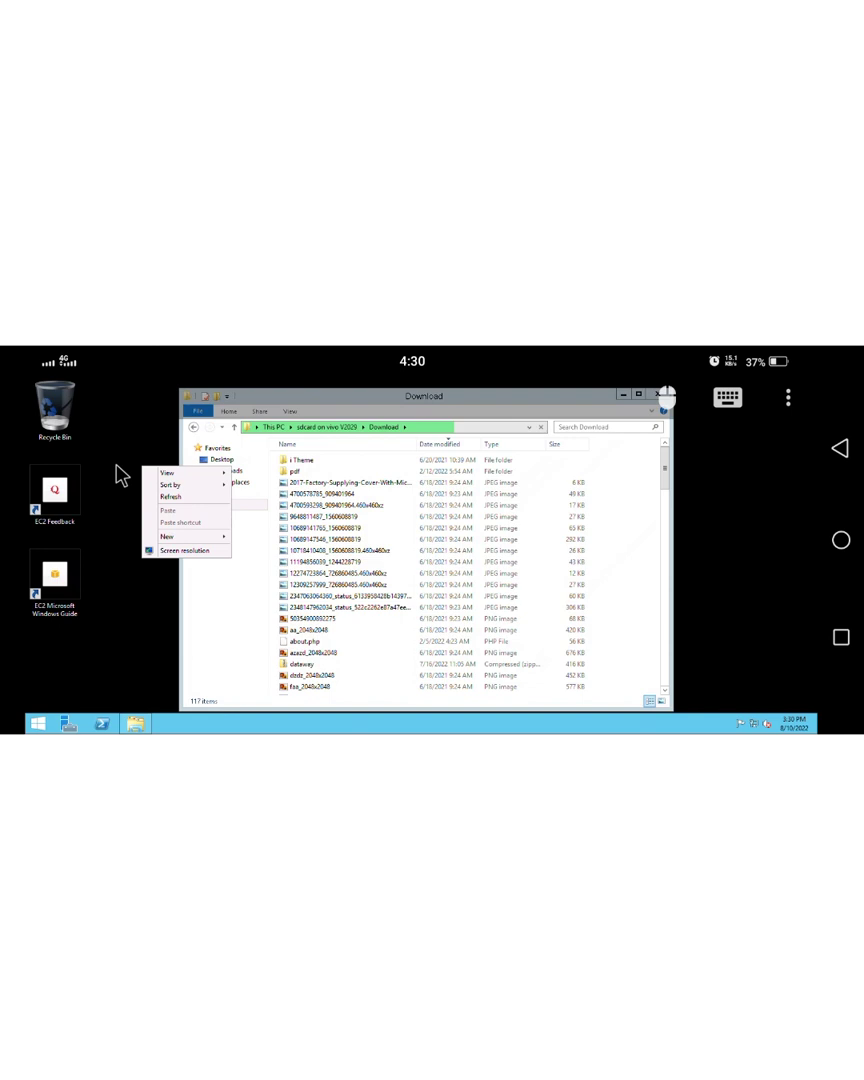
{"action": "mouse_move", "coordinate": [207, 483]}
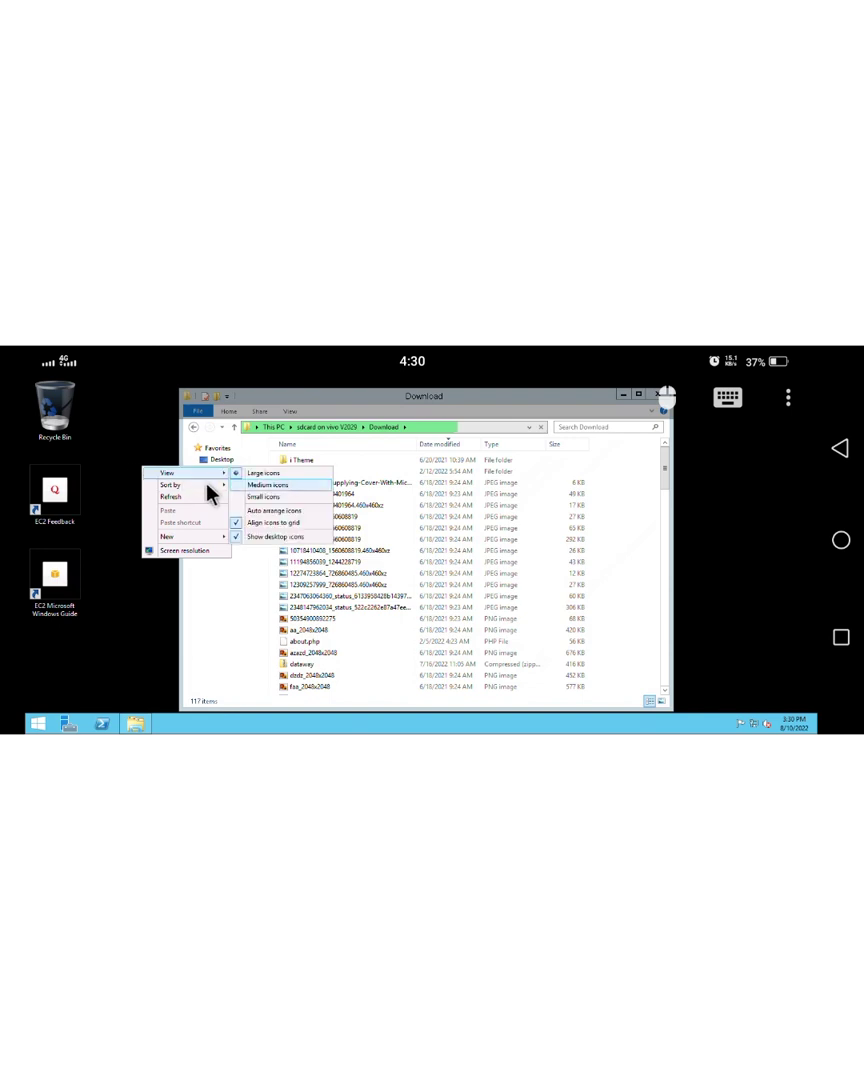
{"action": "left_click", "coordinate": [260, 497]}
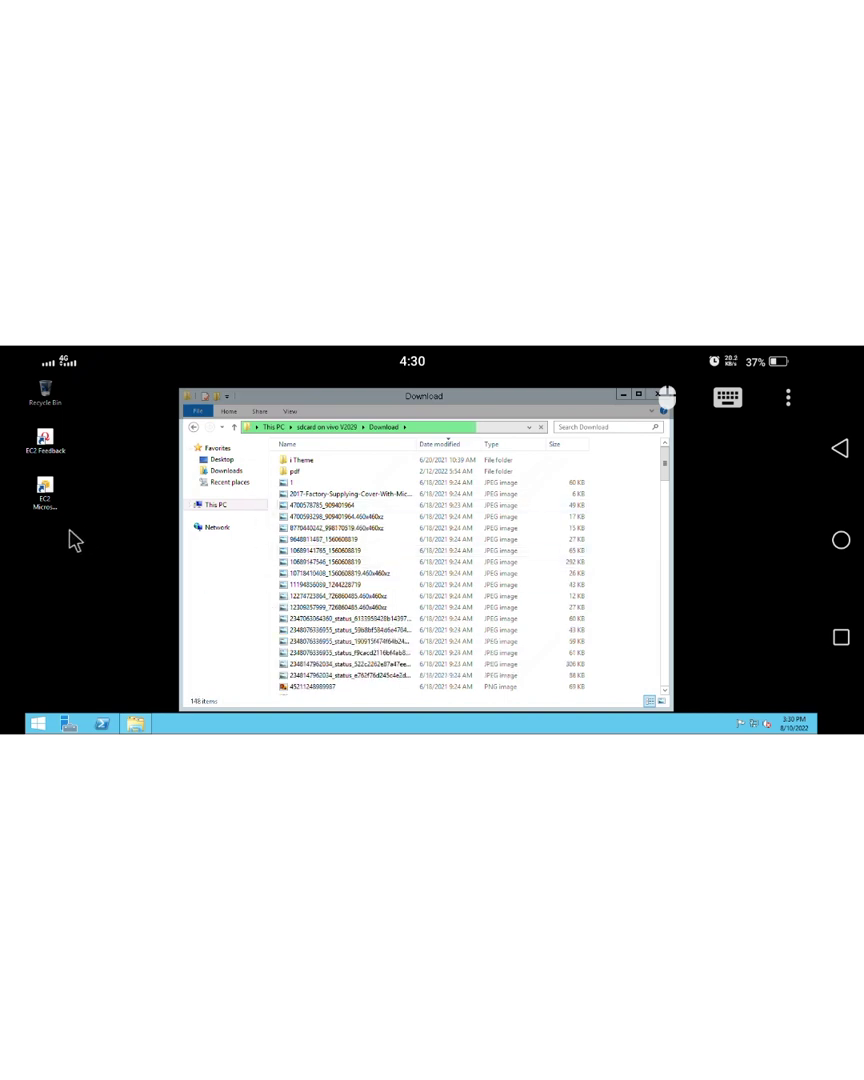
Step: Select and remove the two EC2 desktop shortcuts, then refresh the desktop
{"action": "left_click_drag", "start_coordinate": [50, 537], "coordinate": [55, 407]}
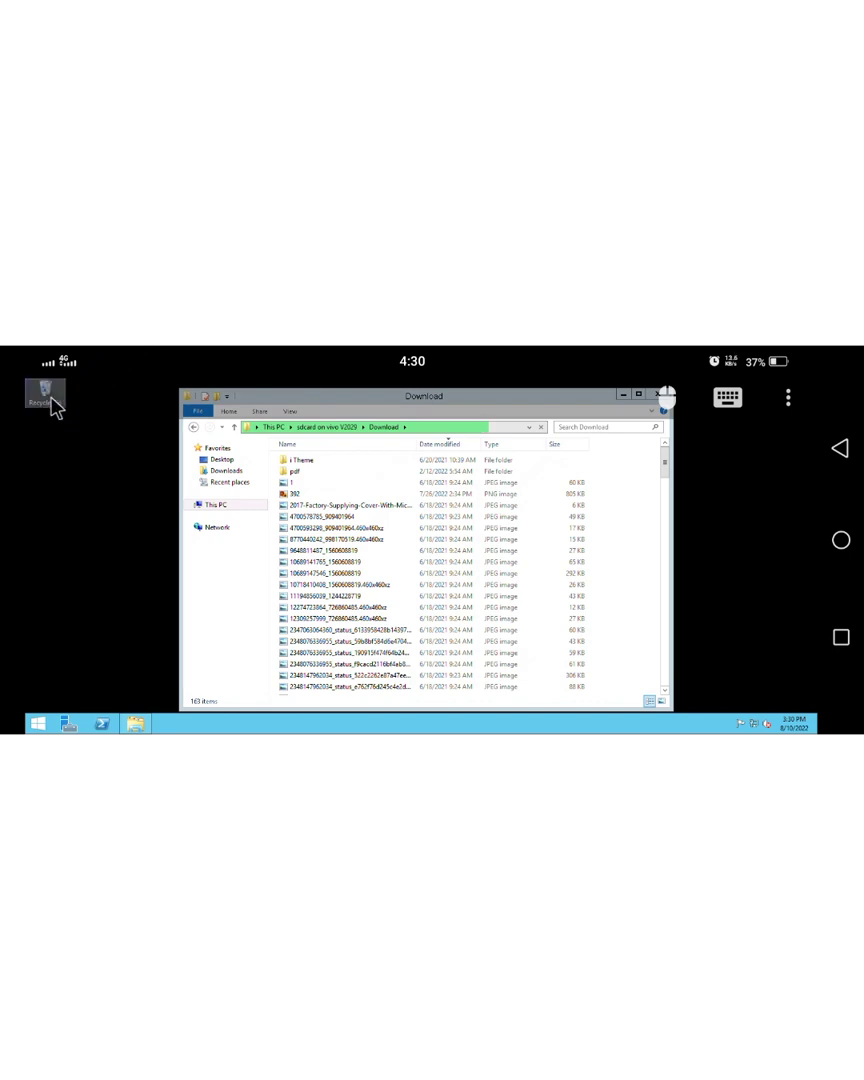
{"action": "right_click", "coordinate": [90, 444]}
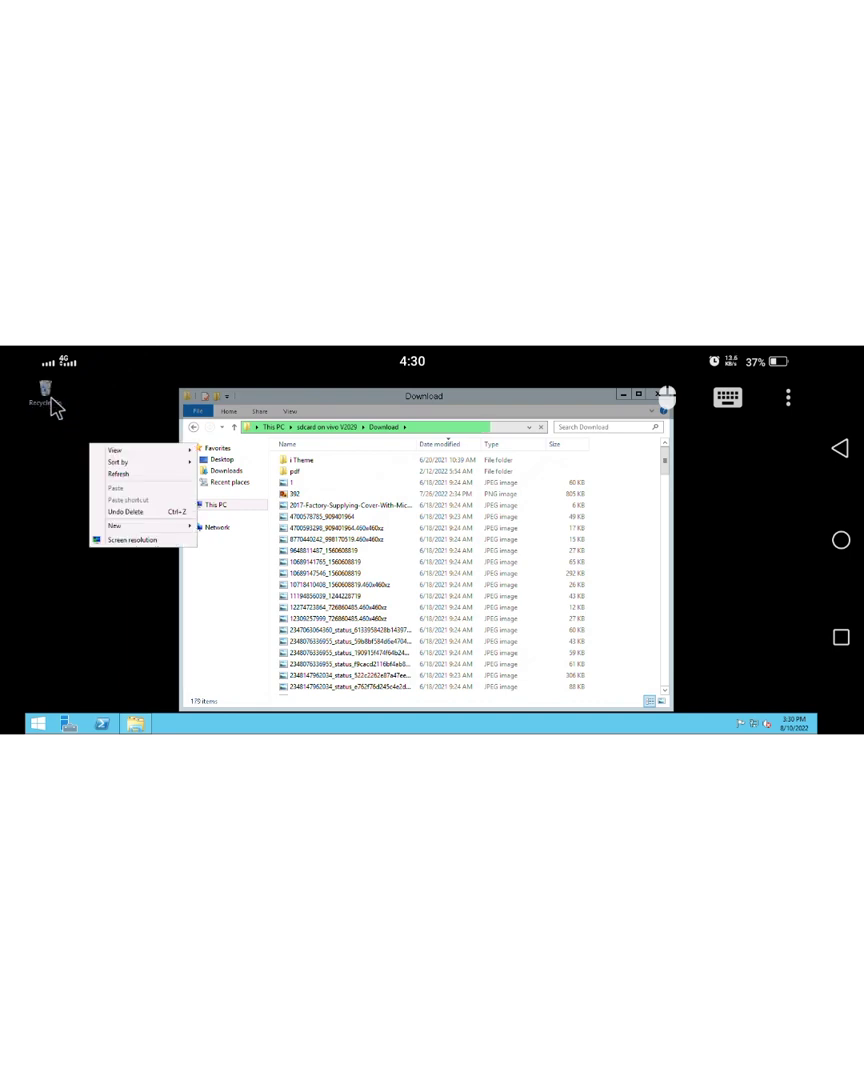
{"action": "left_click", "coordinate": [110, 474]}
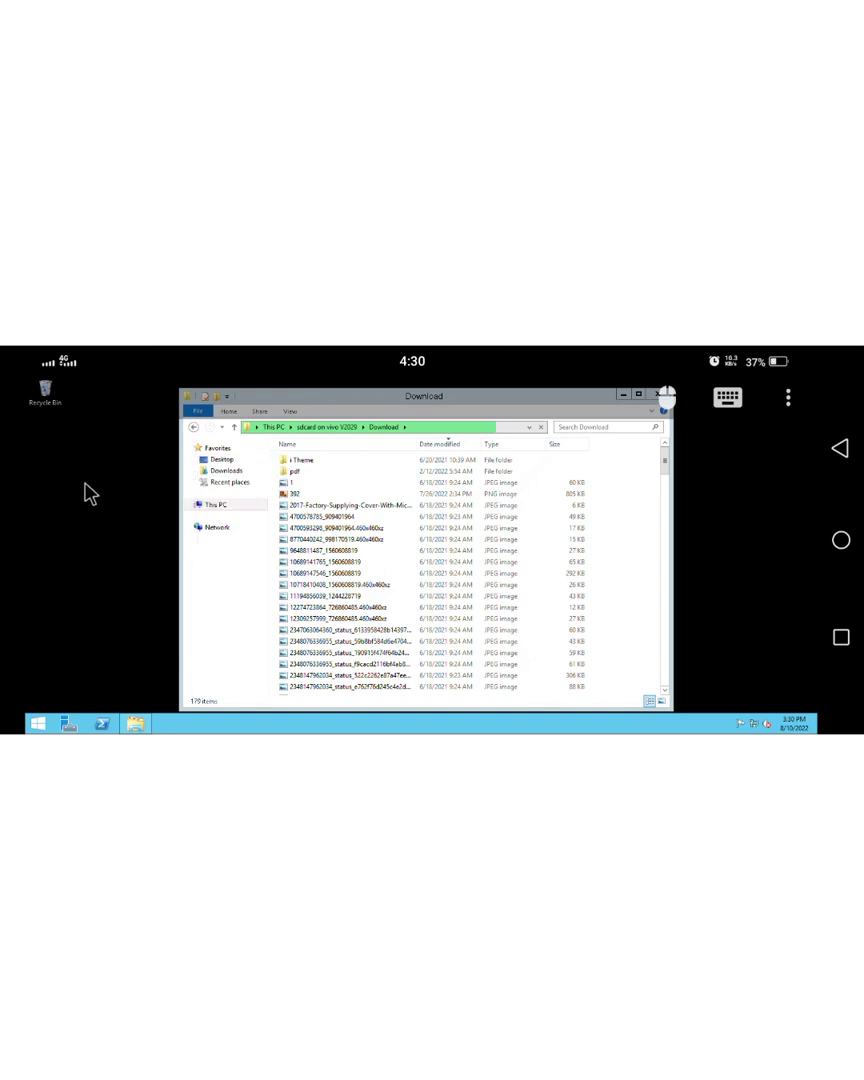
{"action": "right_click", "coordinate": [111, 486]}
{"action": "left_click", "coordinate": [130, 518]}
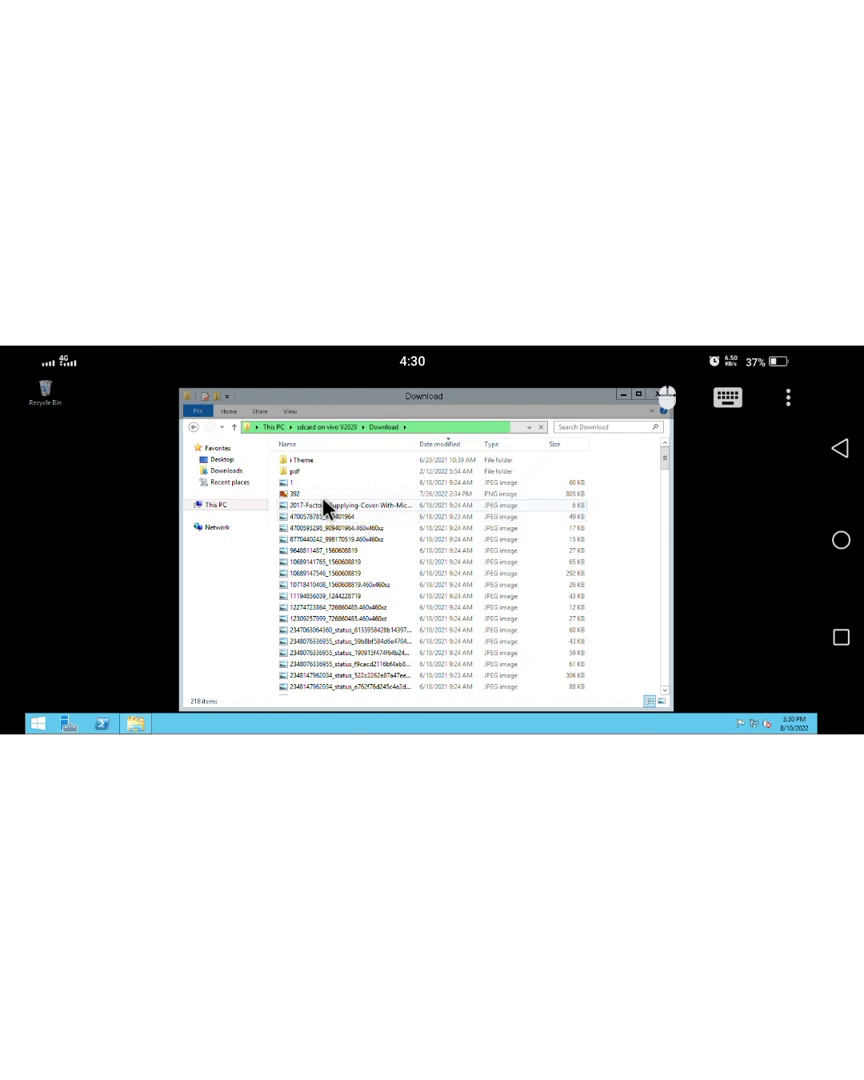
Step: Select the fbs4setup installer at the top of the Download list and open it
{"action": "left_click", "coordinate": [214, 568]}
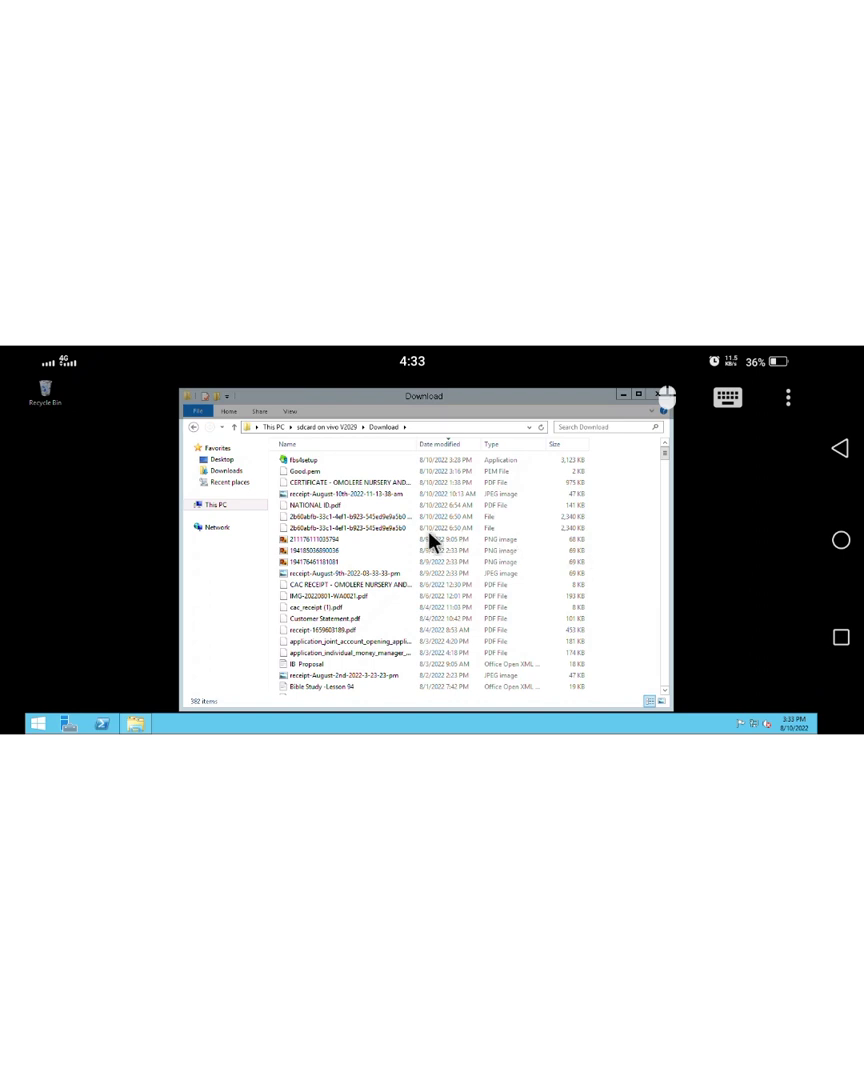
{"action": "left_click", "coordinate": [312, 462]}
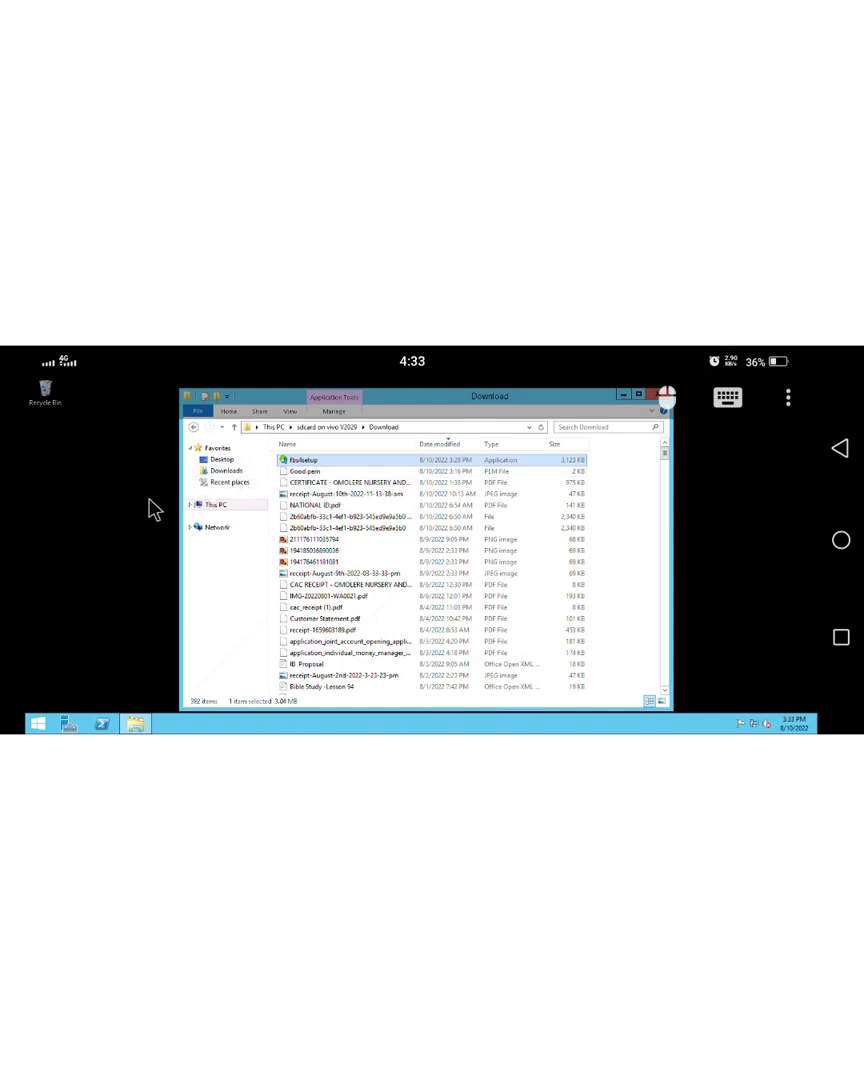
{"action": "left_click", "coordinate": [303, 462]}
{"action": "key", "text": "Return"}
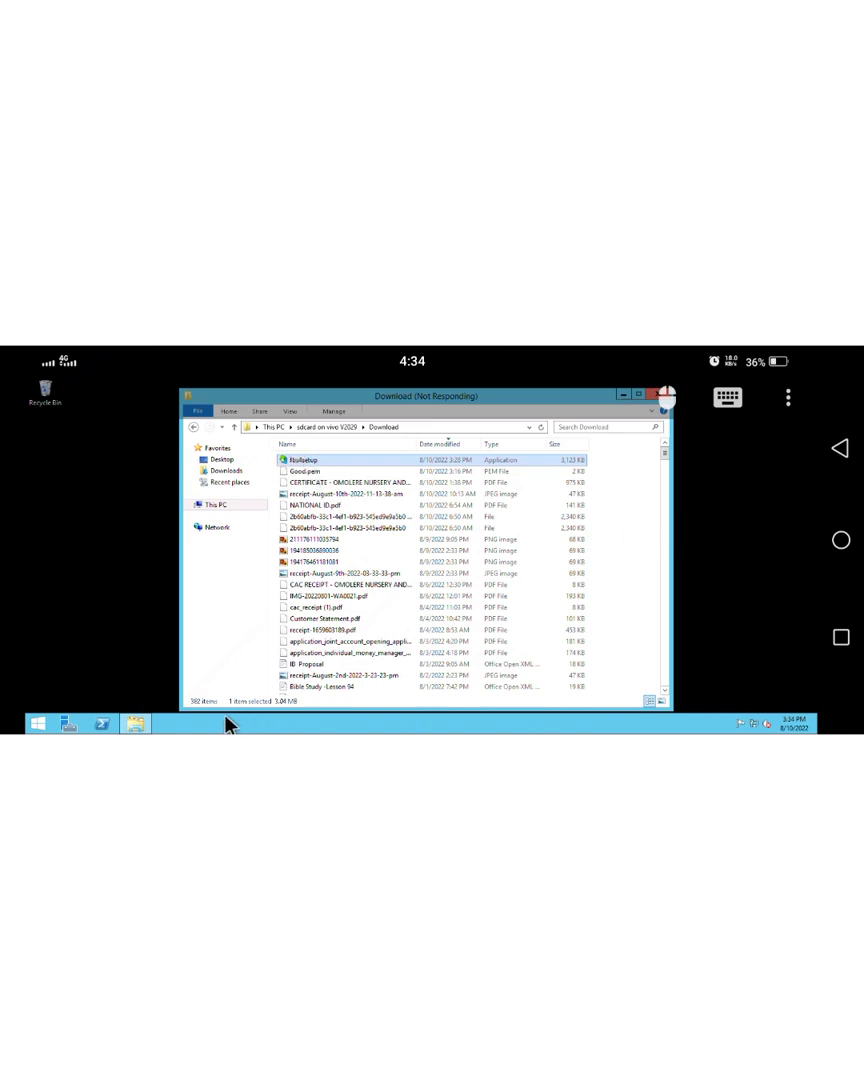
Step: Choose Run in the security warning to launch fbs4setup.exe
{"action": "mouse_move", "coordinate": [779, 575]}
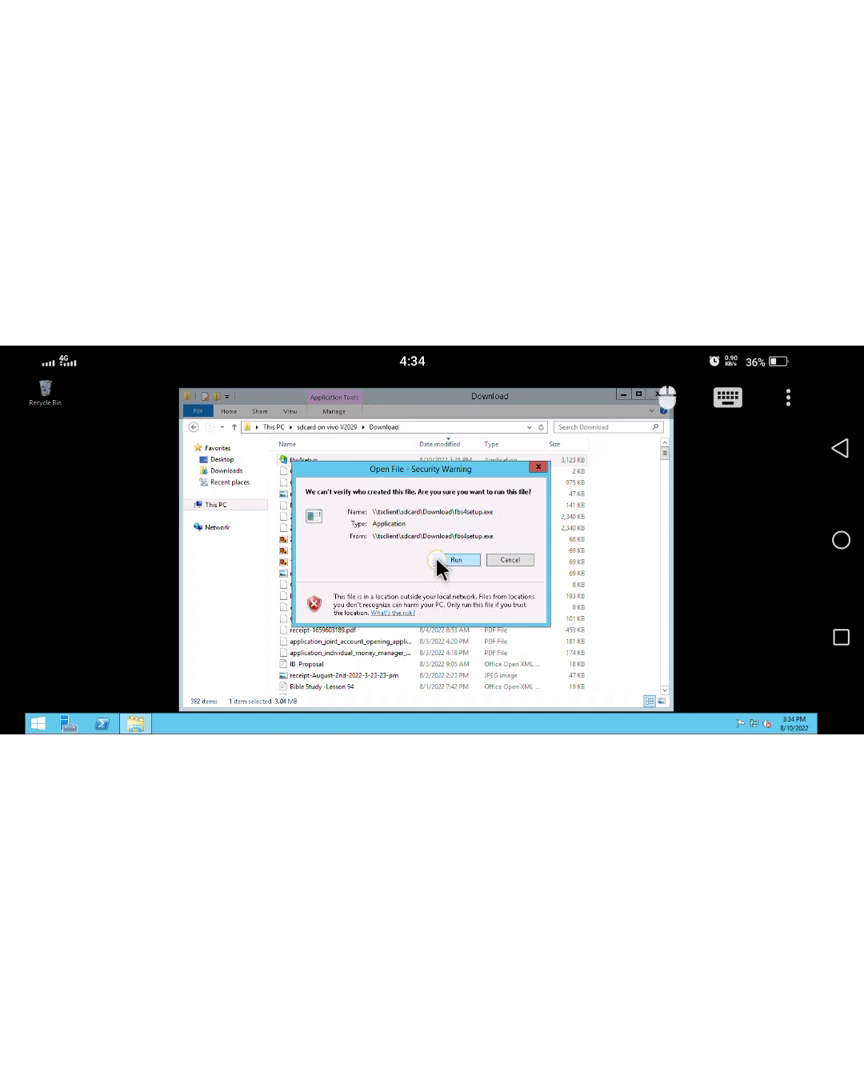
{"action": "left_click", "coordinate": [437, 561]}
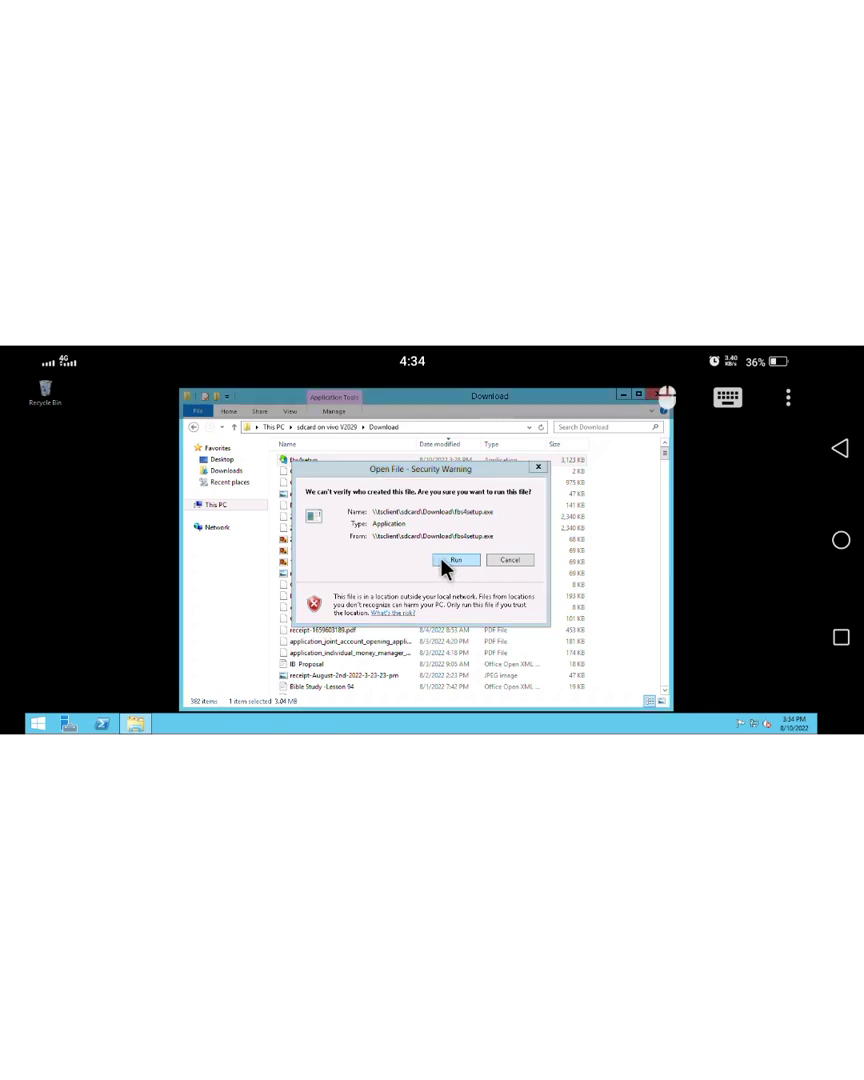
{"action": "left_click", "coordinate": [404, 555]}
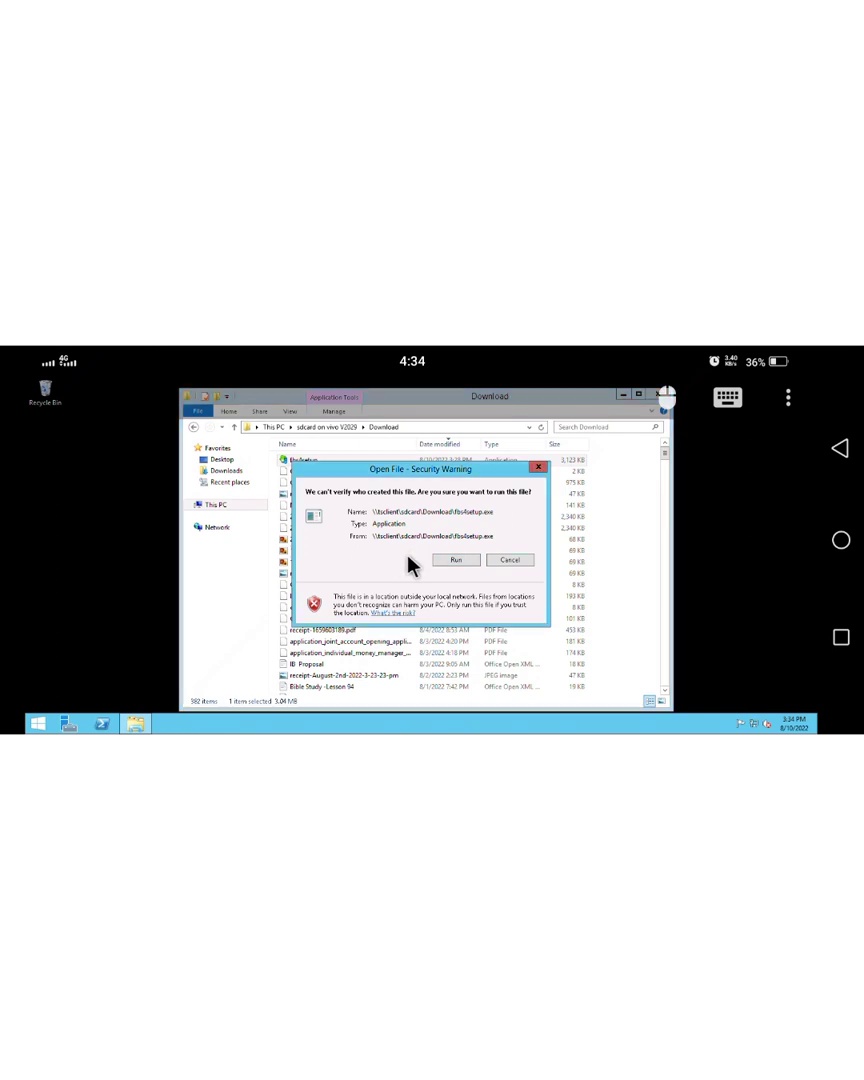
{"action": "left_click", "coordinate": [455, 561]}
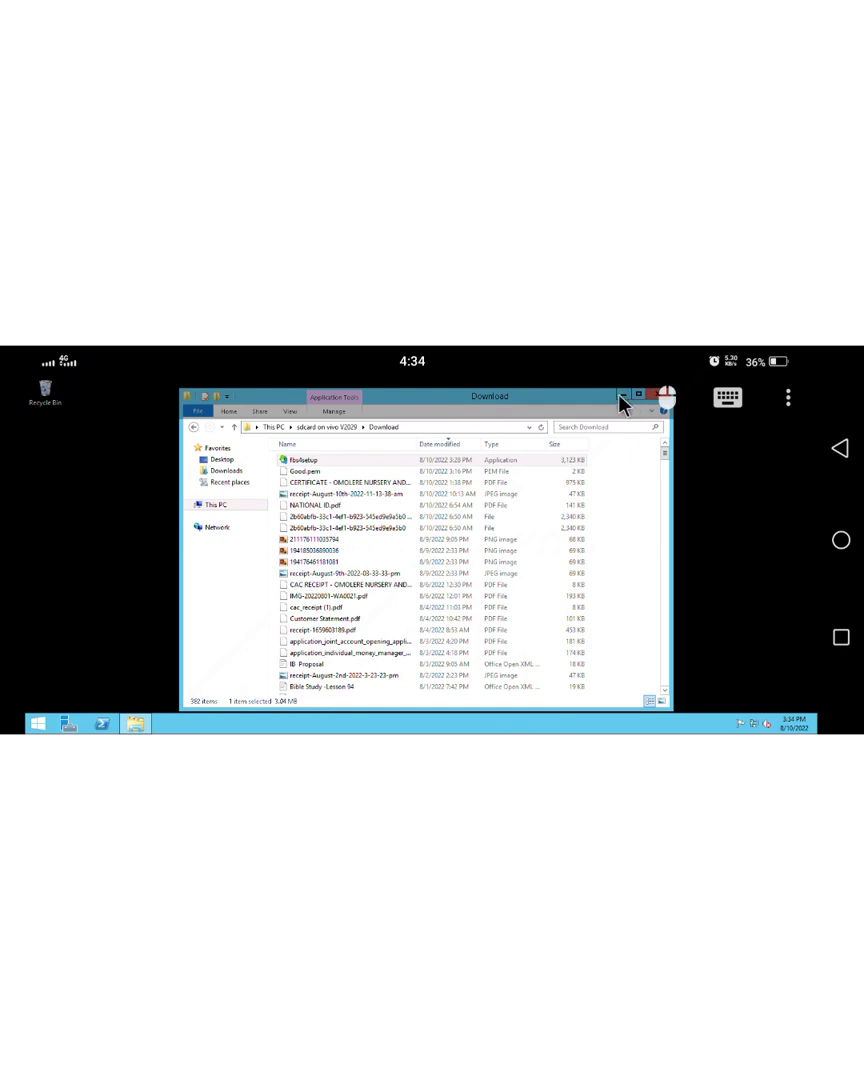
Step: Hide the session toolbar and let FBS Trader 4 finish installing
{"action": "left_click", "coordinate": [786, 400]}
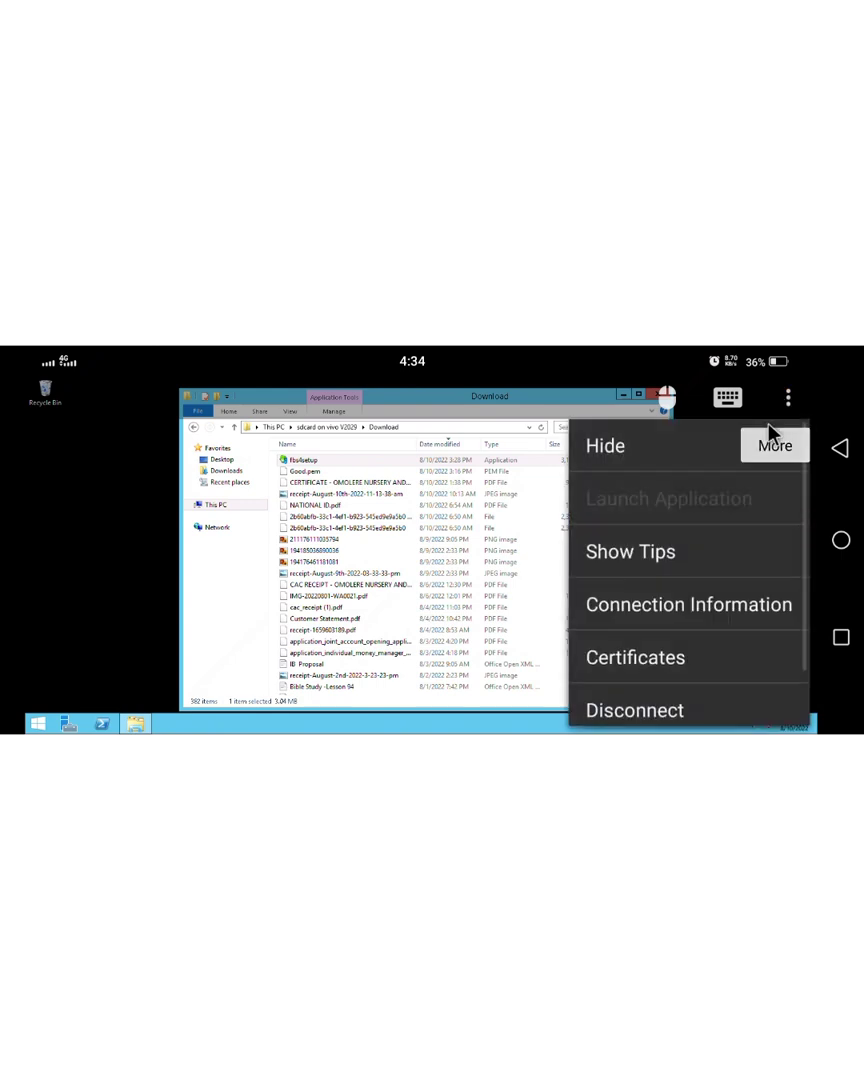
{"action": "left_click", "coordinate": [670, 462]}
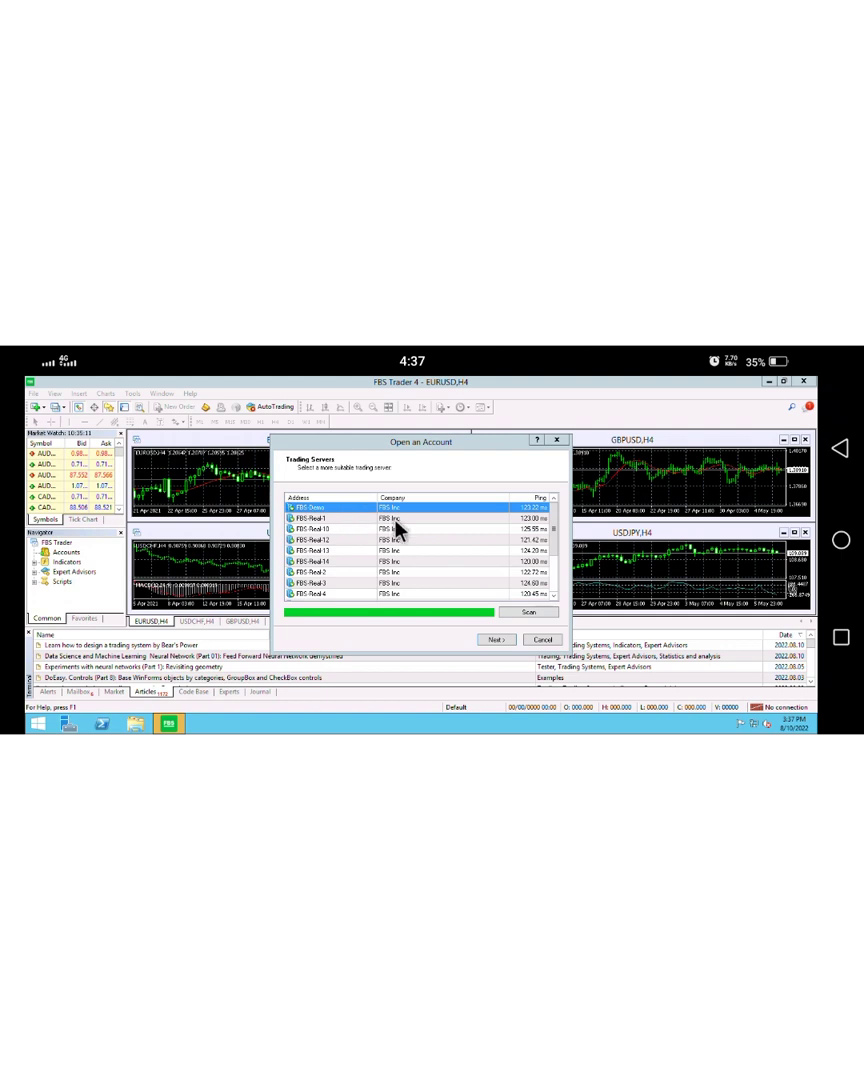
Step: Continue with the FBS-Demo server and choose to use an existing trade account
{"action": "left_click", "coordinate": [495, 640]}
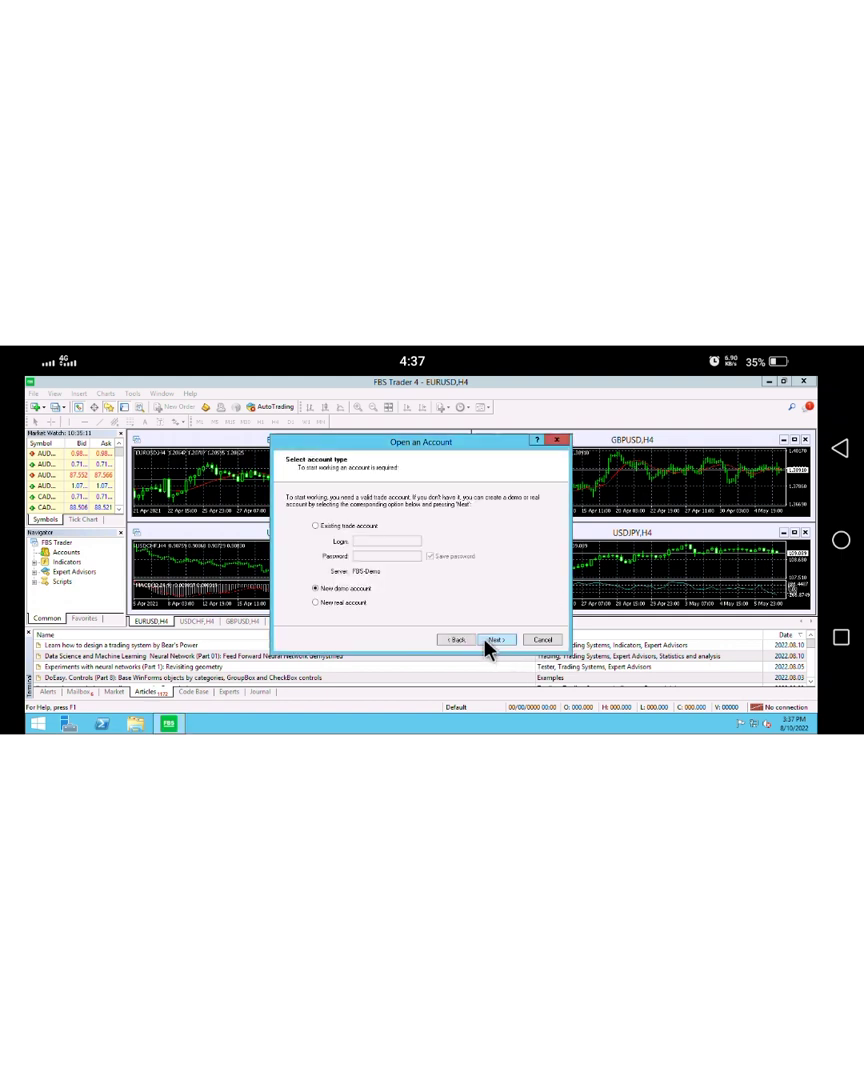
{"action": "left_click", "coordinate": [338, 526]}
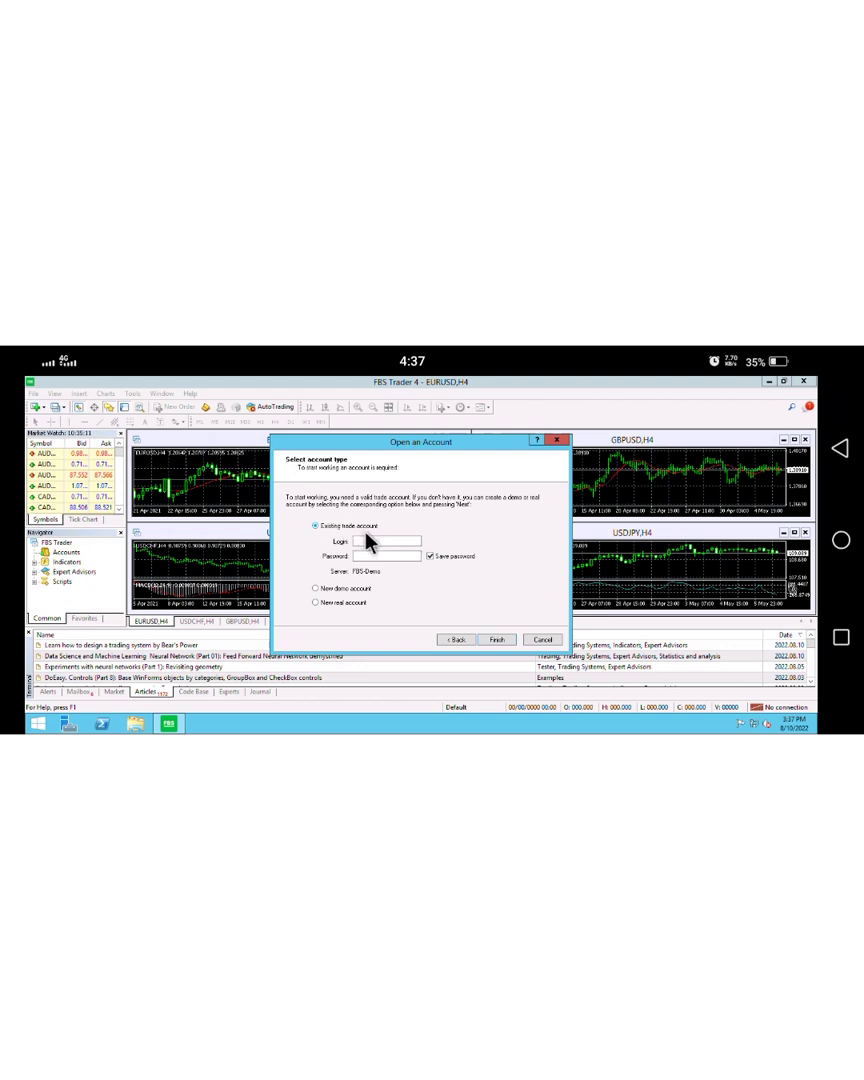